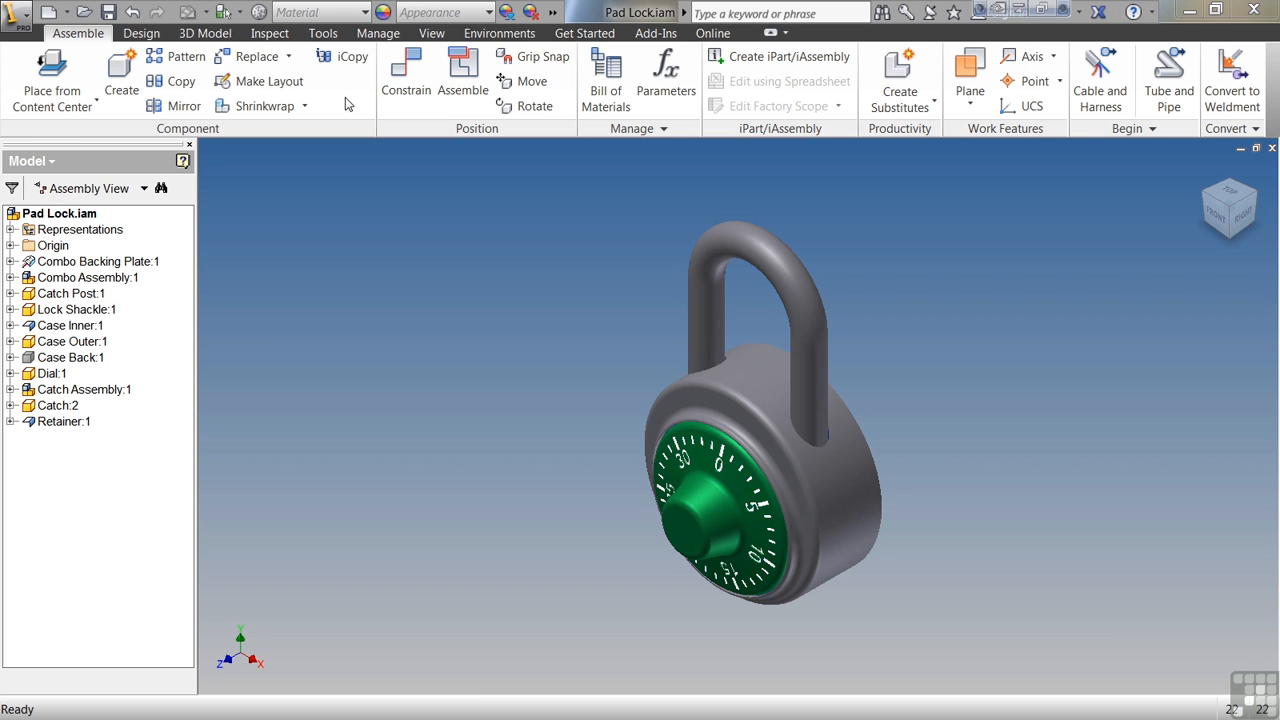
# Step: Edit the Lock Shackle in place, open the sketch of its Revolution2 feature for inspection, and finish the sketch
pyautogui.doubleClick(70, 310)
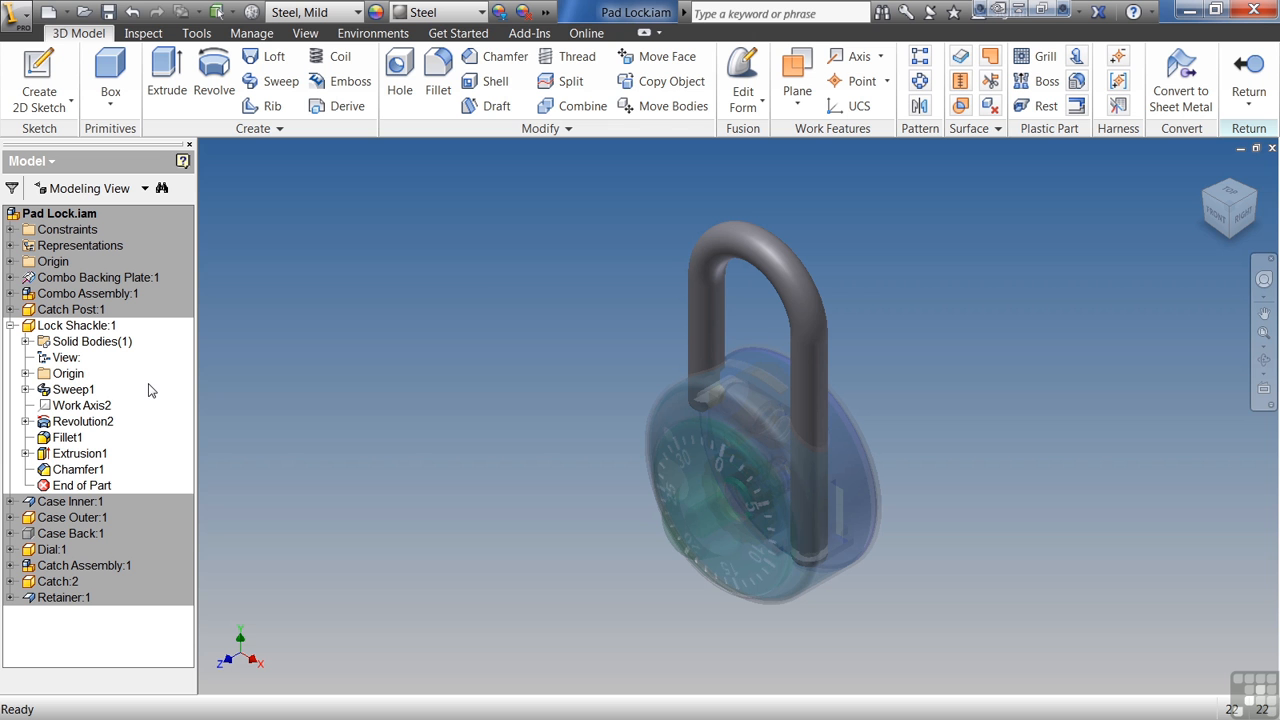
pyautogui.click(26, 421)
pyautogui.doubleClick(77, 437)
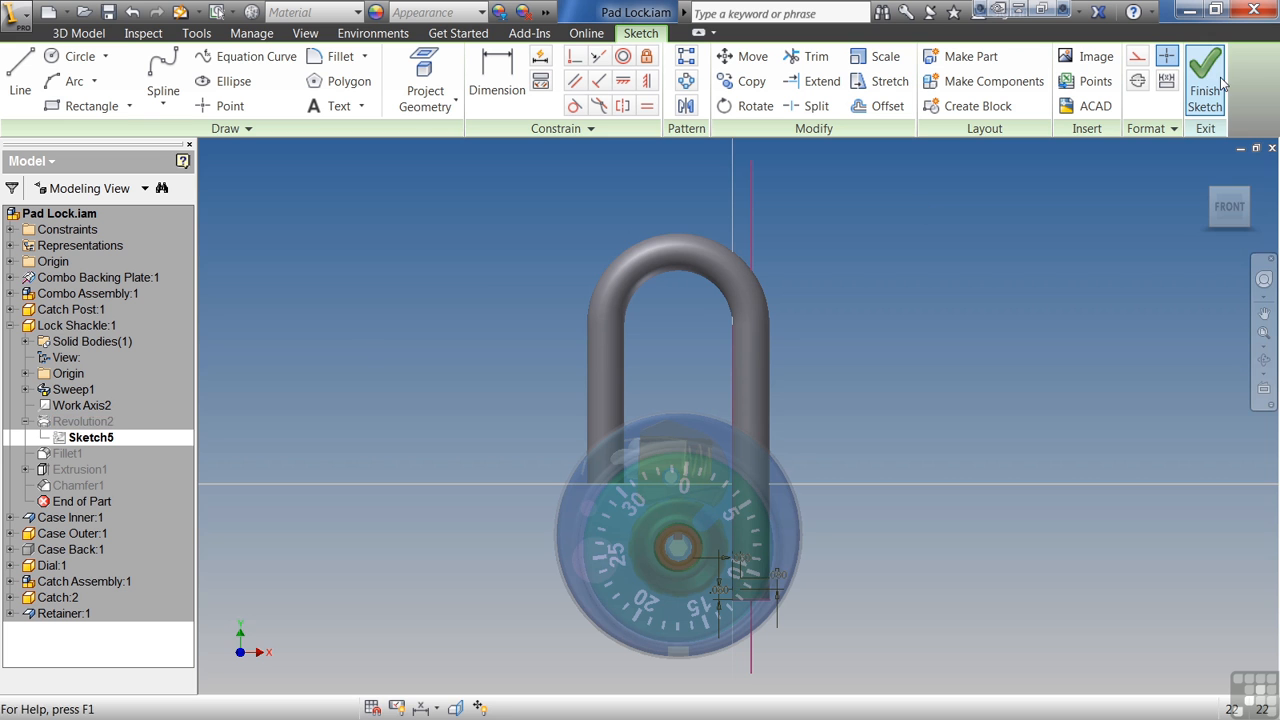
pyautogui.click(1205, 90)
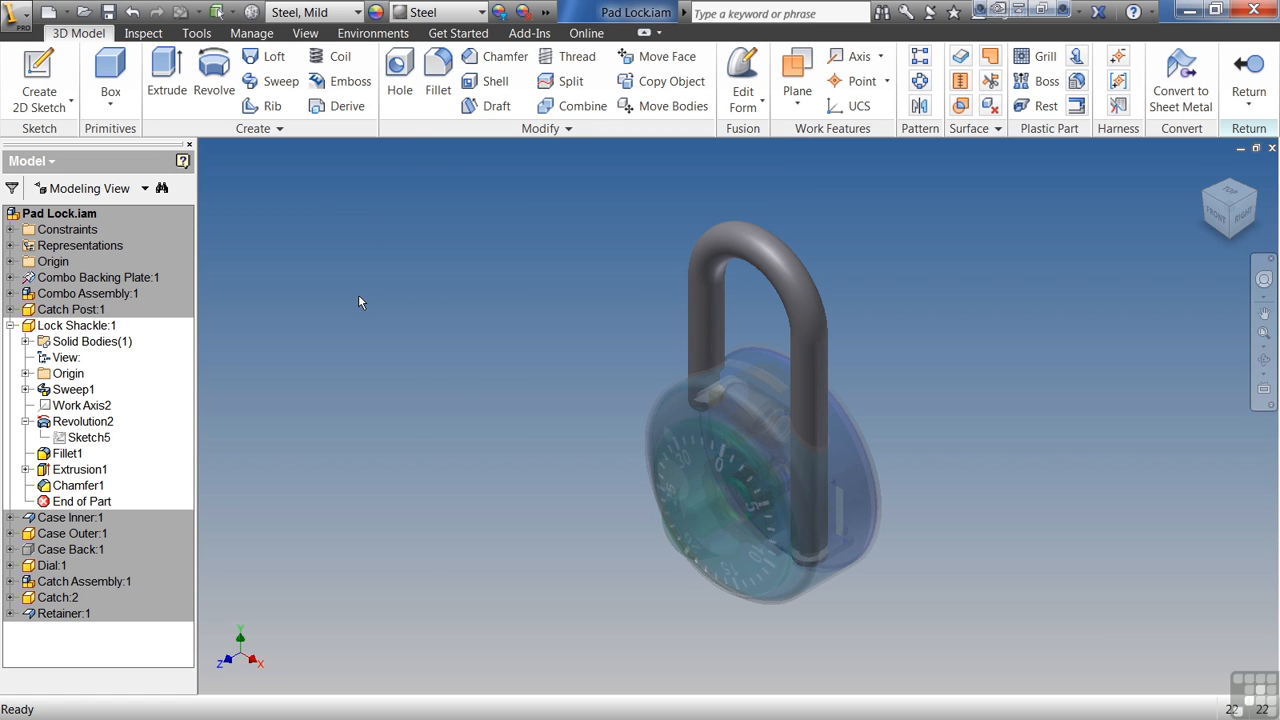
pyautogui.click(150, 35)
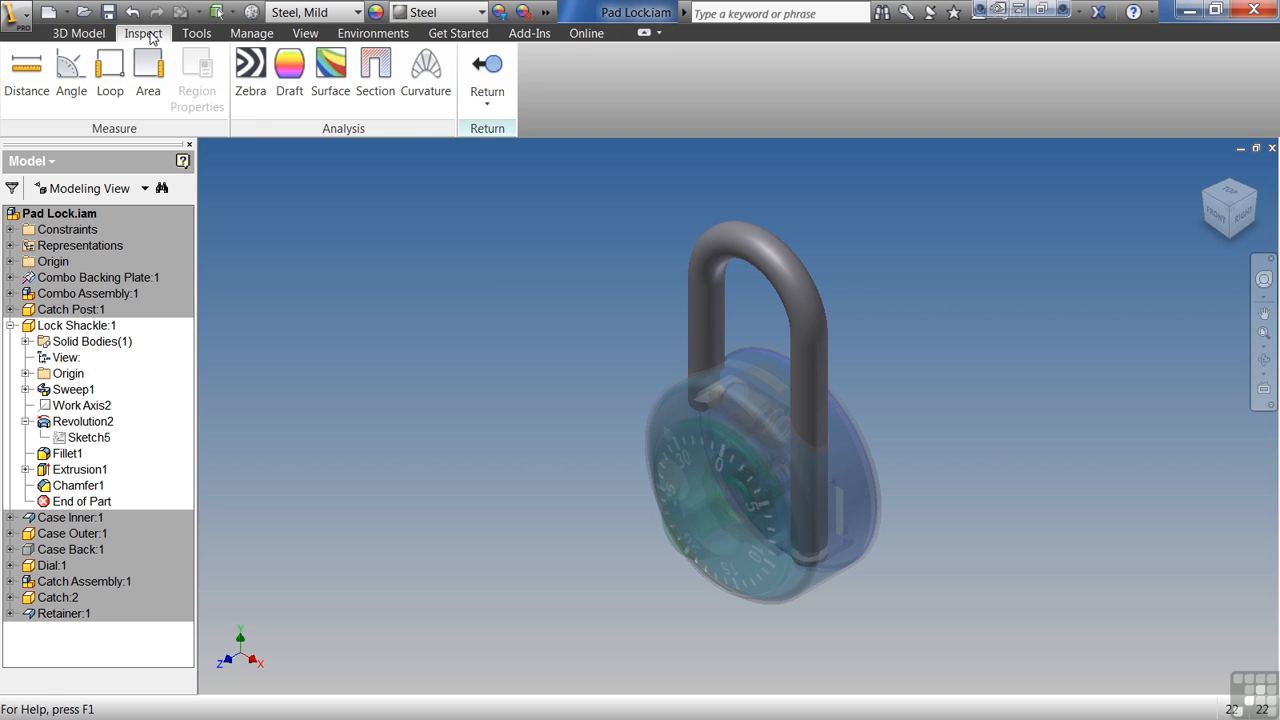
pyautogui.click(197, 35)
pyautogui.click(255, 35)
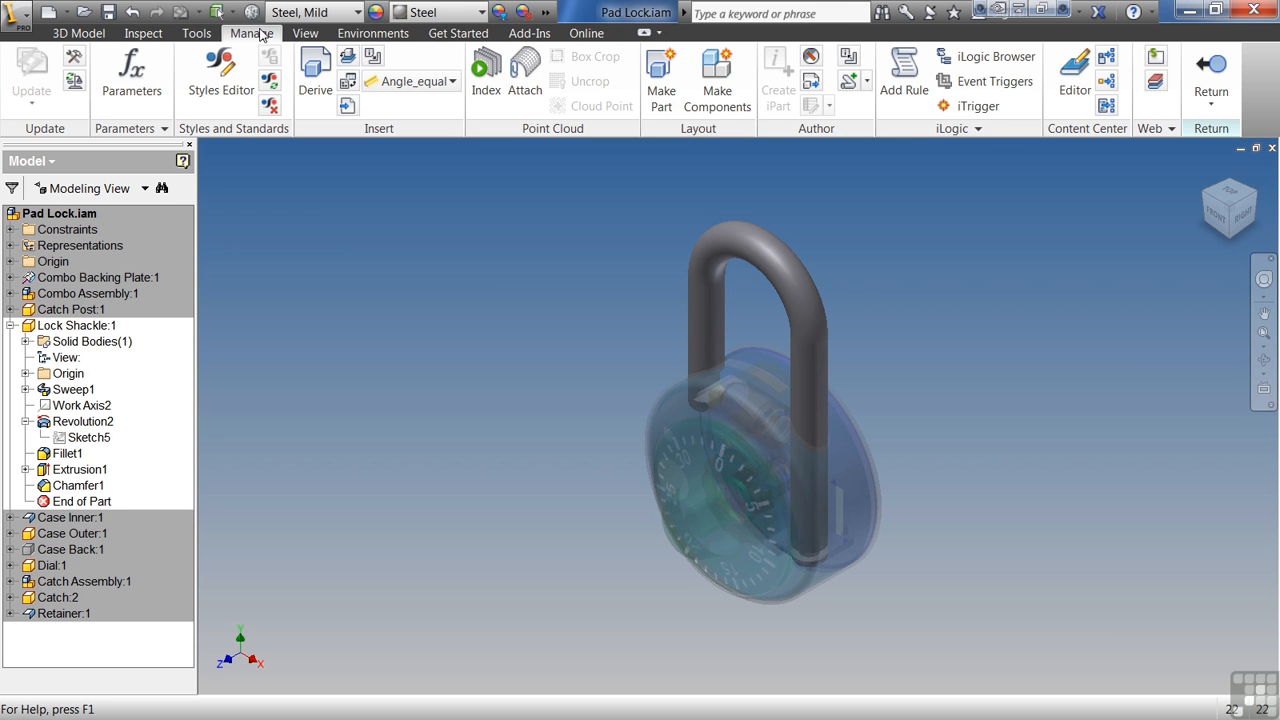
pyautogui.click(94, 37)
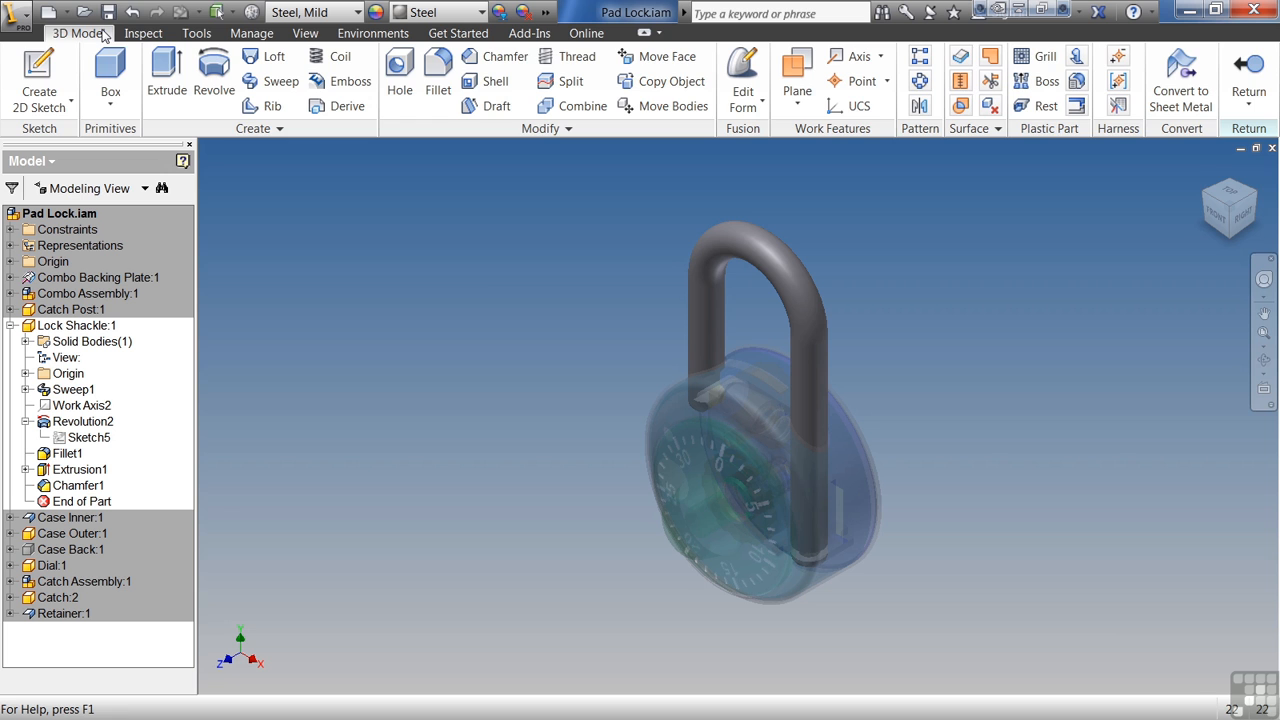
# Step: Examine the colors, display, hardware and prompts settings in the Application Options, and close them
pyautogui.click(203, 35)
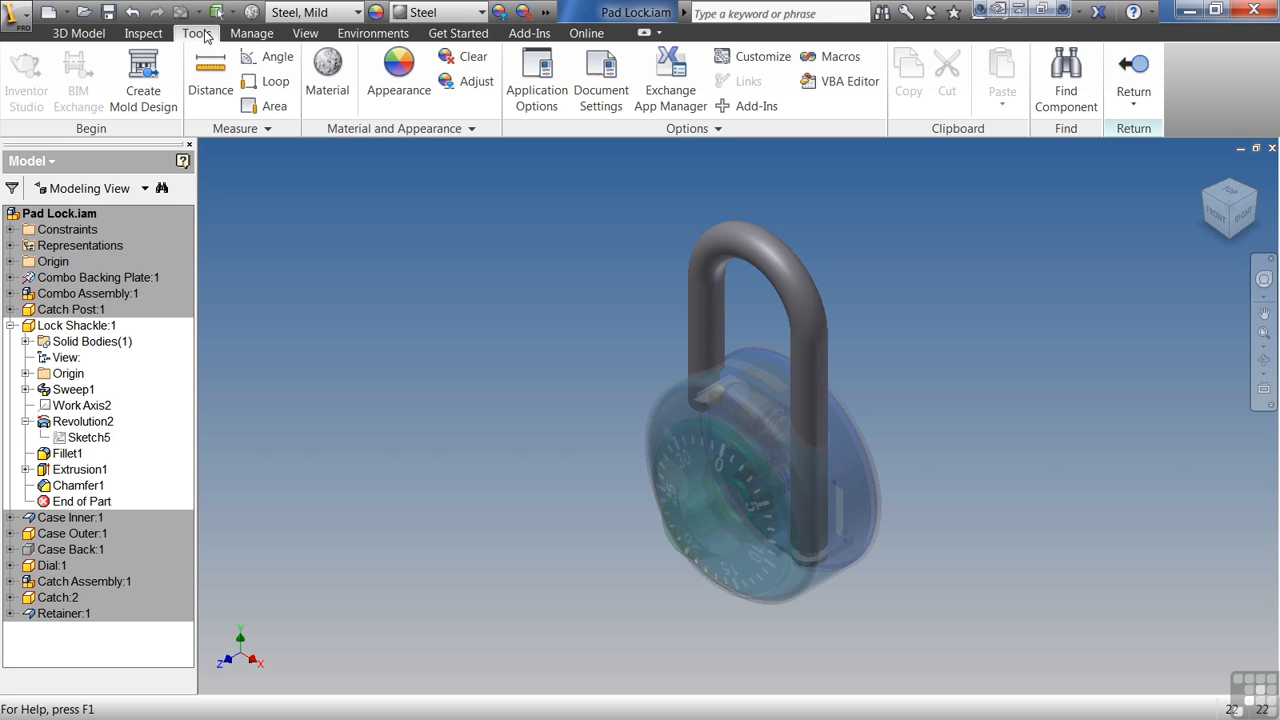
pyautogui.click(527, 77)
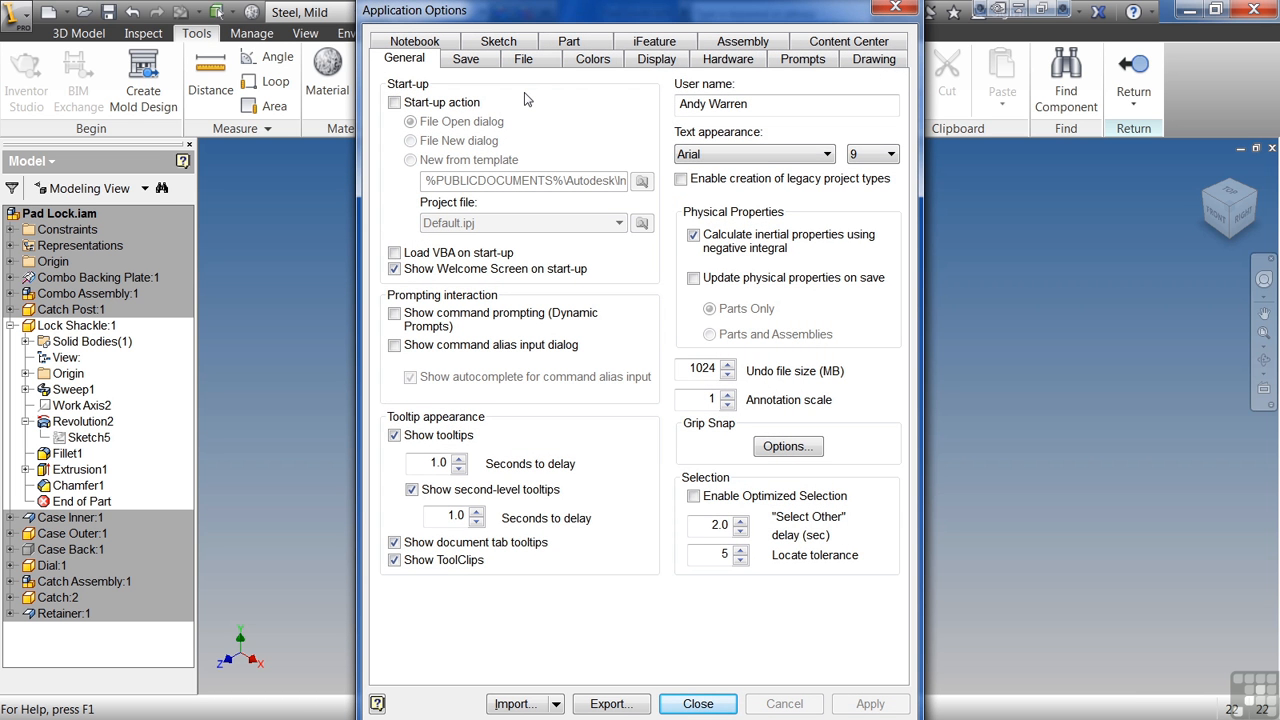
pyautogui.click(590, 58)
pyautogui.click(648, 60)
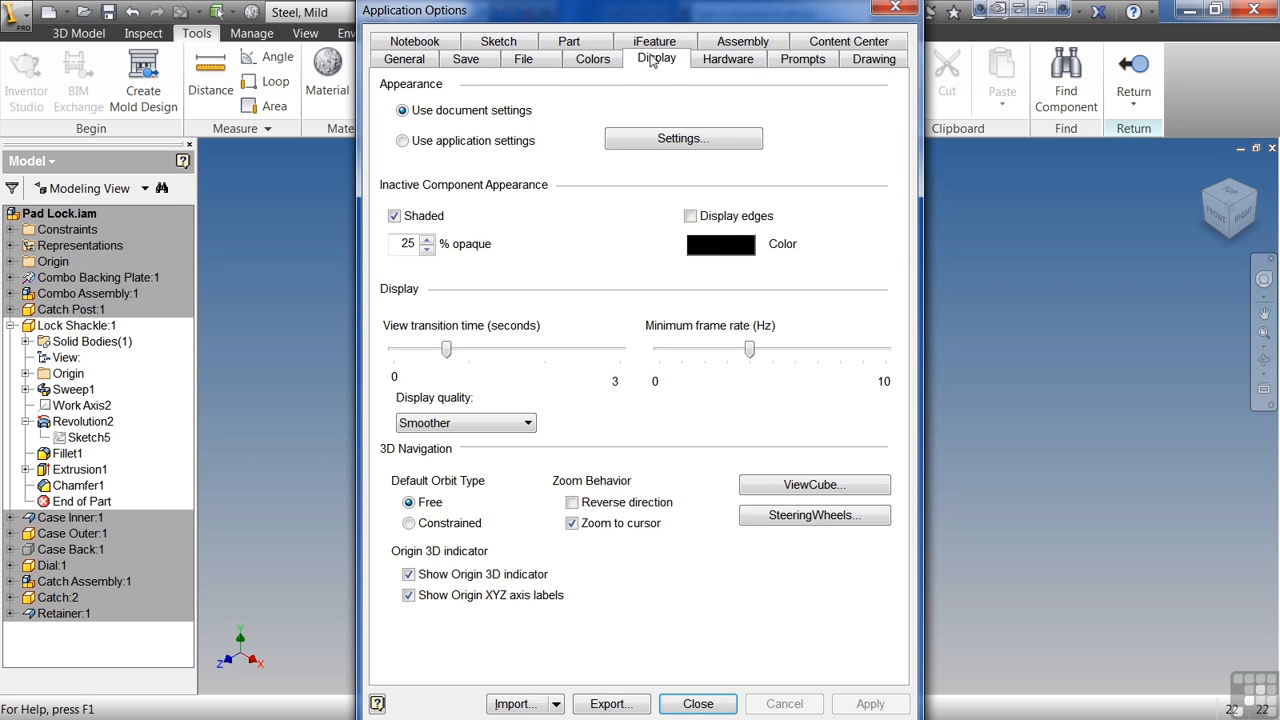
pyautogui.click(707, 61)
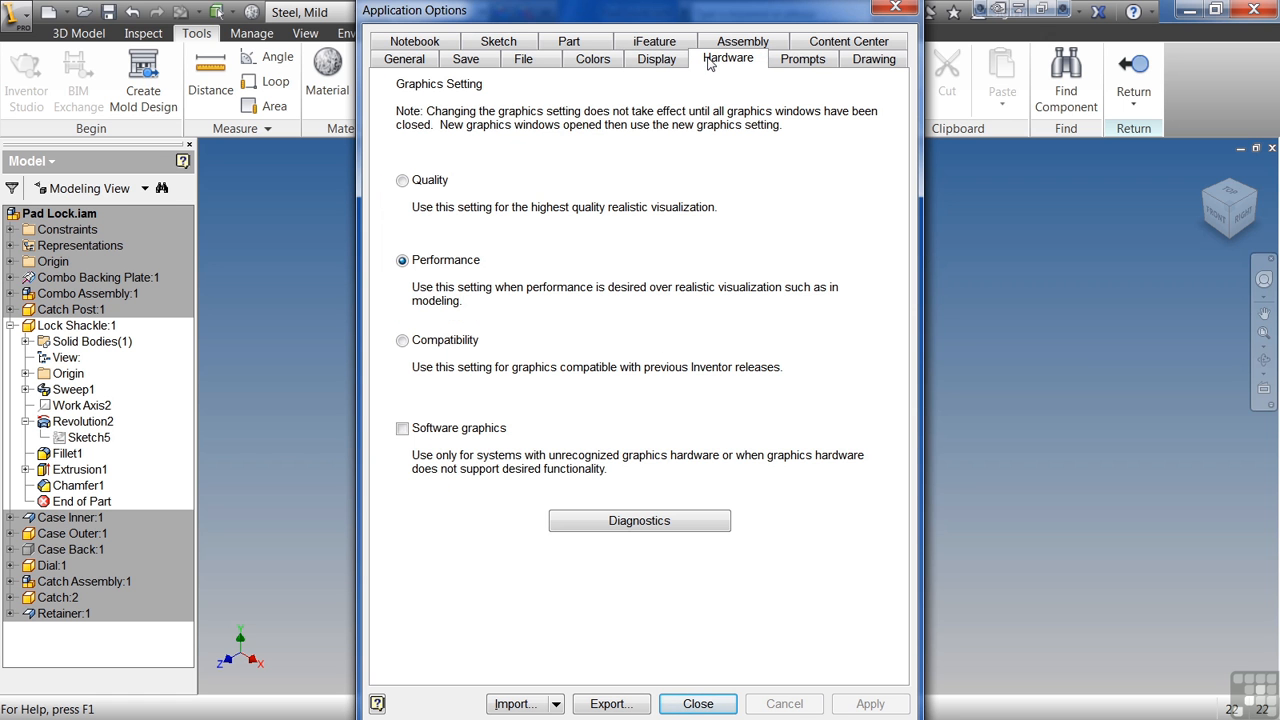
pyautogui.click(783, 62)
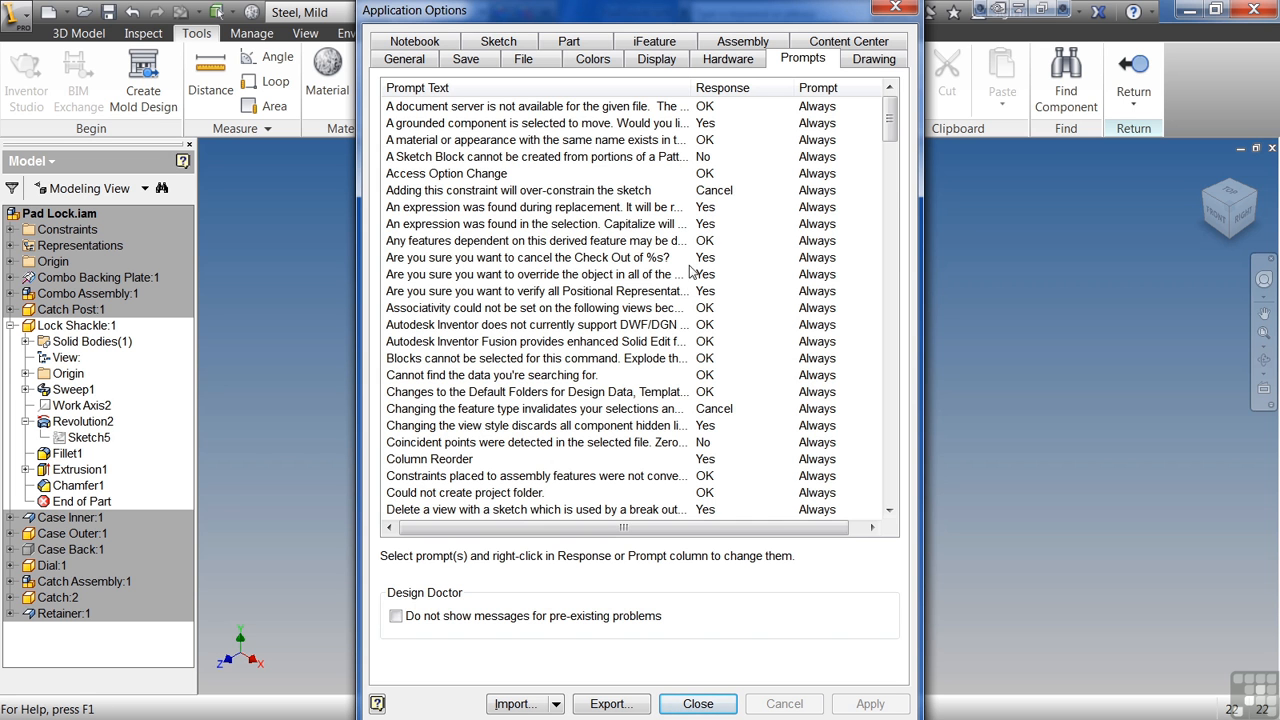
pyautogui.click(696, 702)
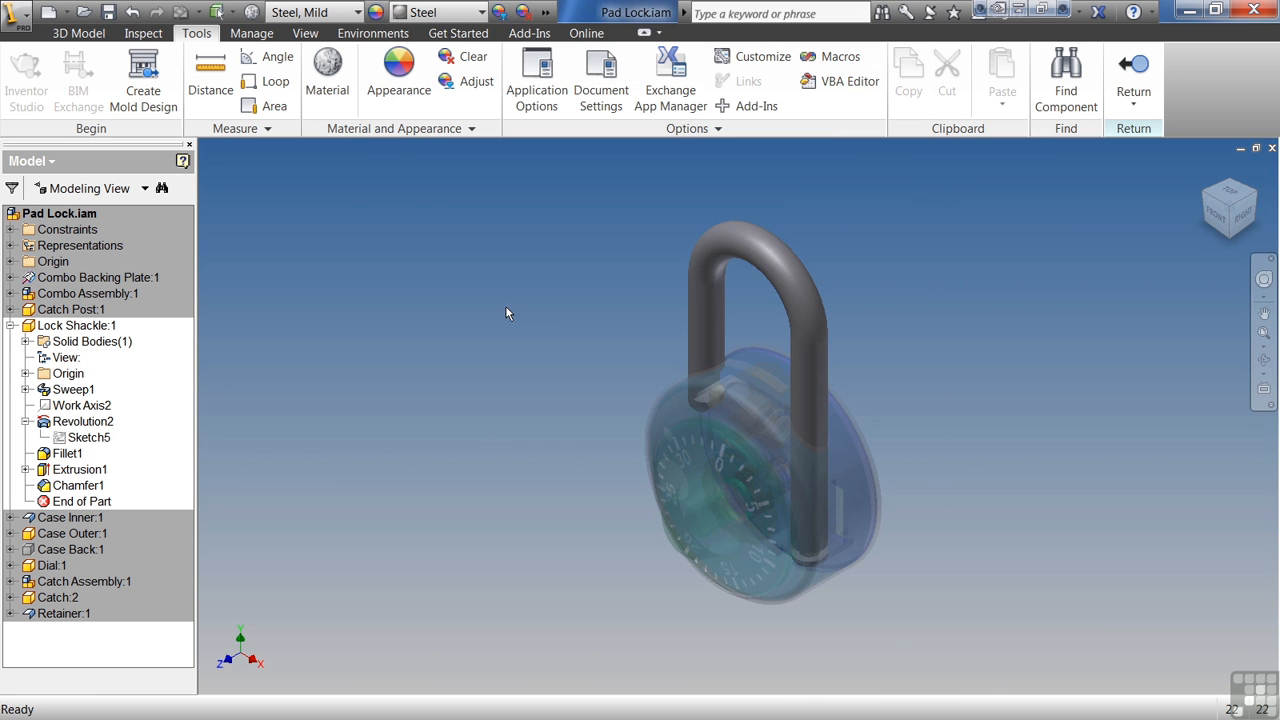
# Step: Examine the units configuration in the Lock Shackle's document settings, and close the settings
pyautogui.click(601, 82)
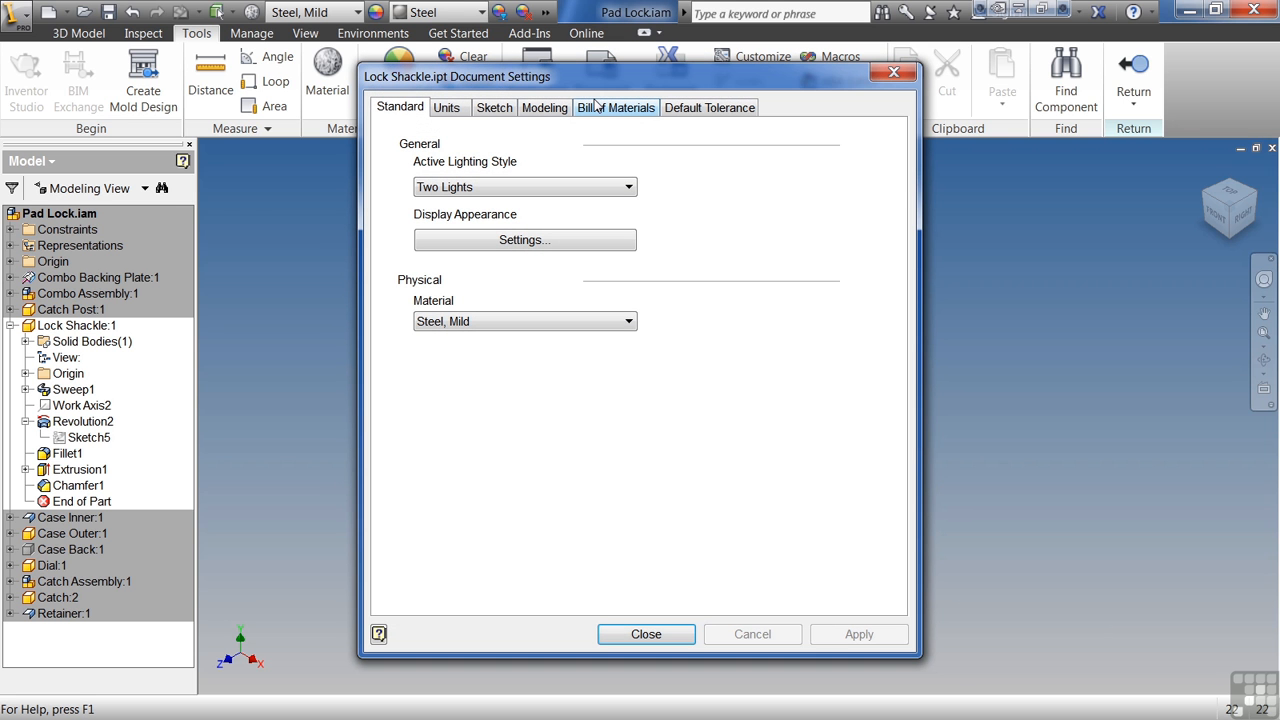
pyautogui.click(448, 110)
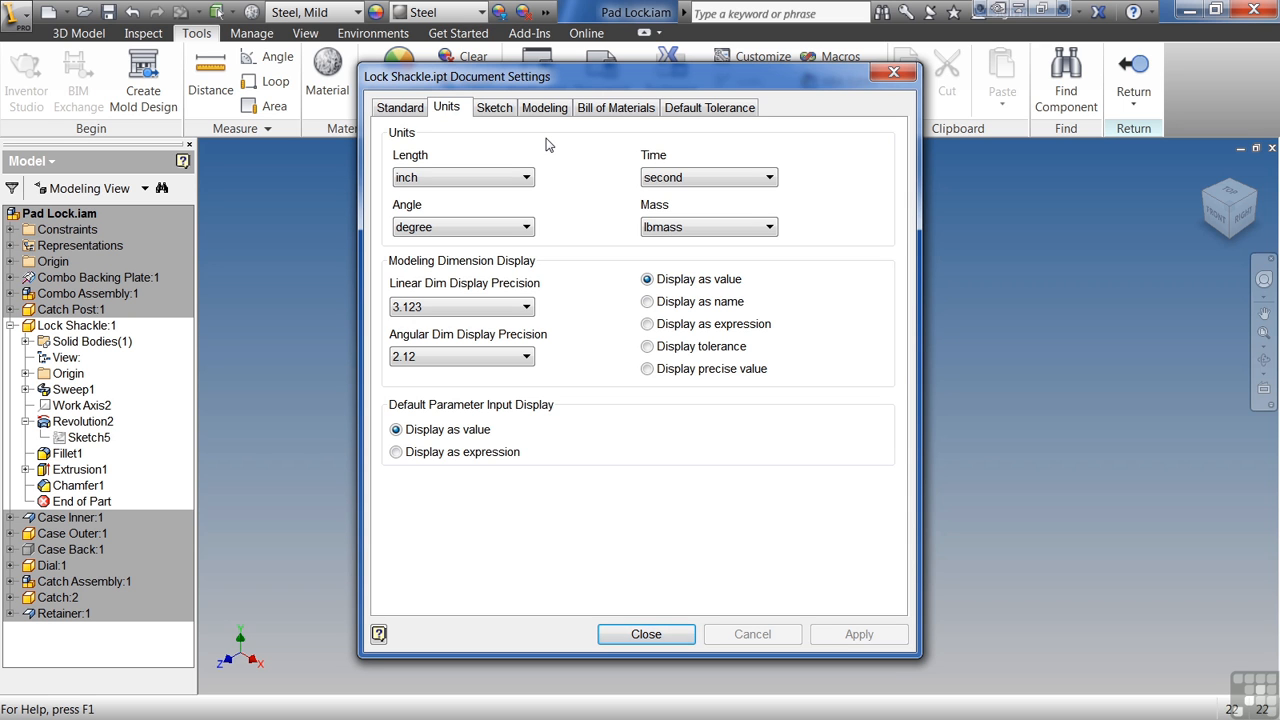
pyautogui.click(650, 636)
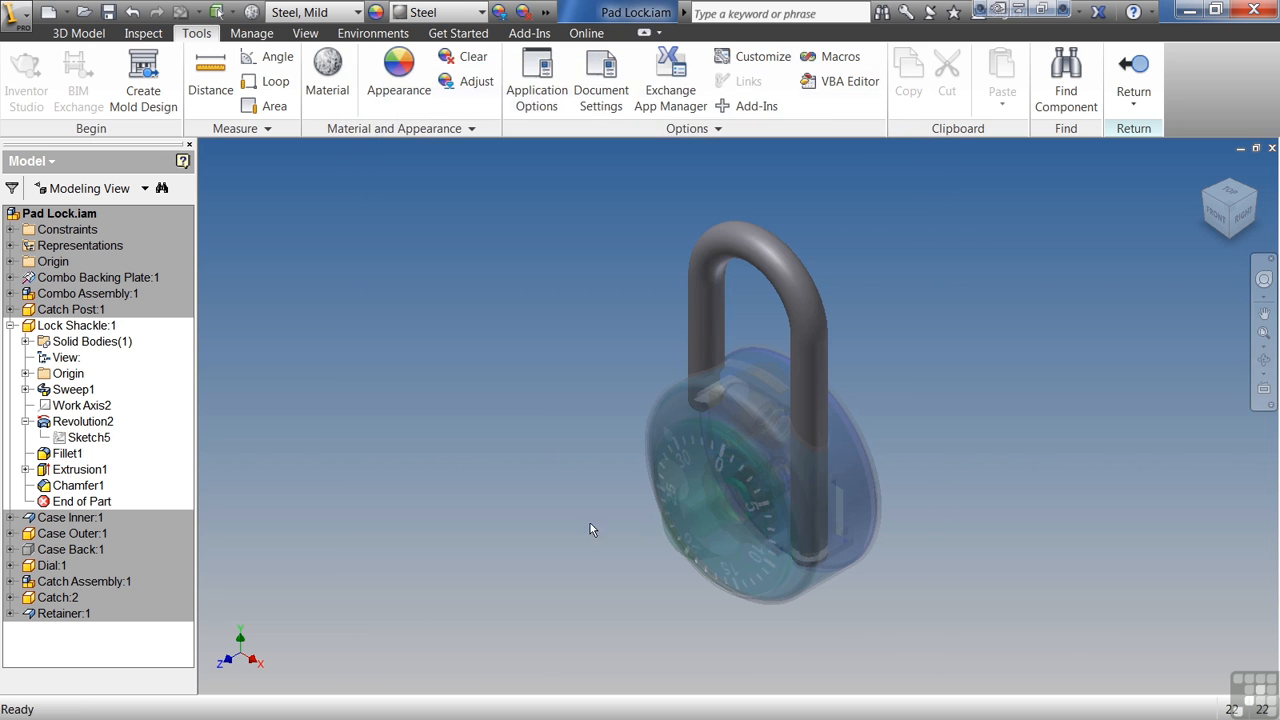
# Step: Examine the available lighting styles in the Style and Standard Editor, and close the editor
pyautogui.click(253, 34)
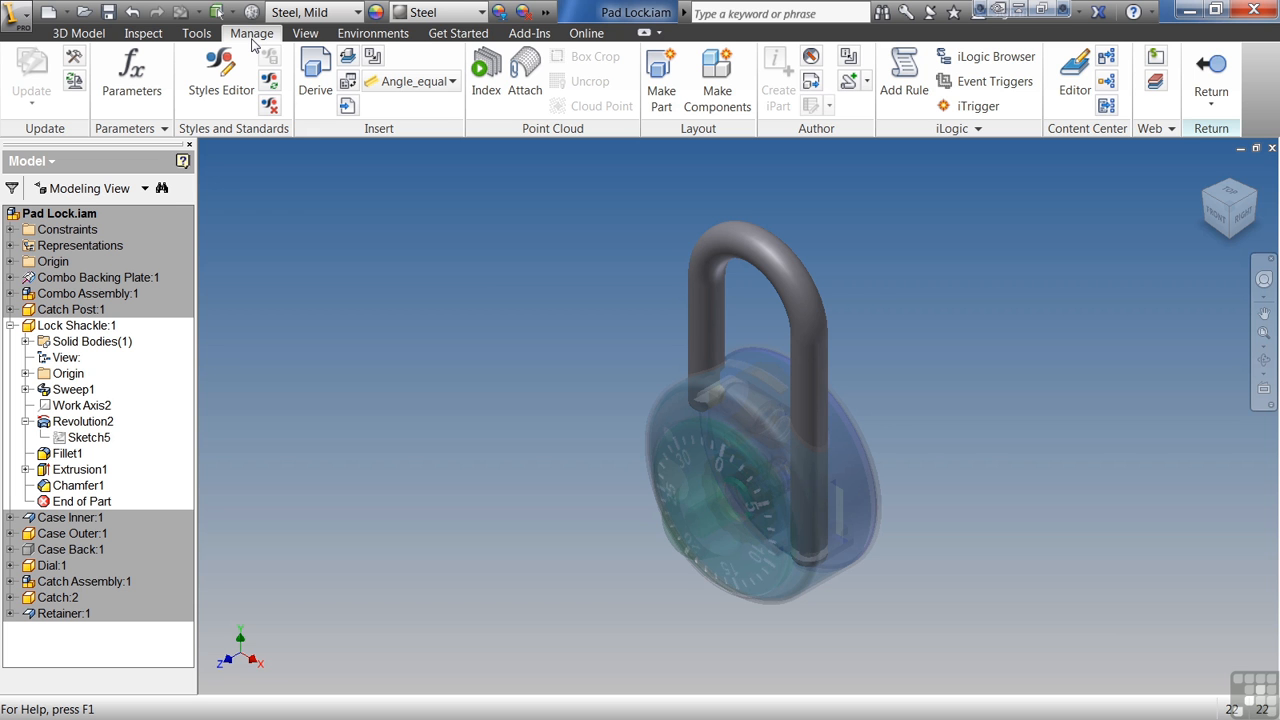
pyautogui.click(221, 80)
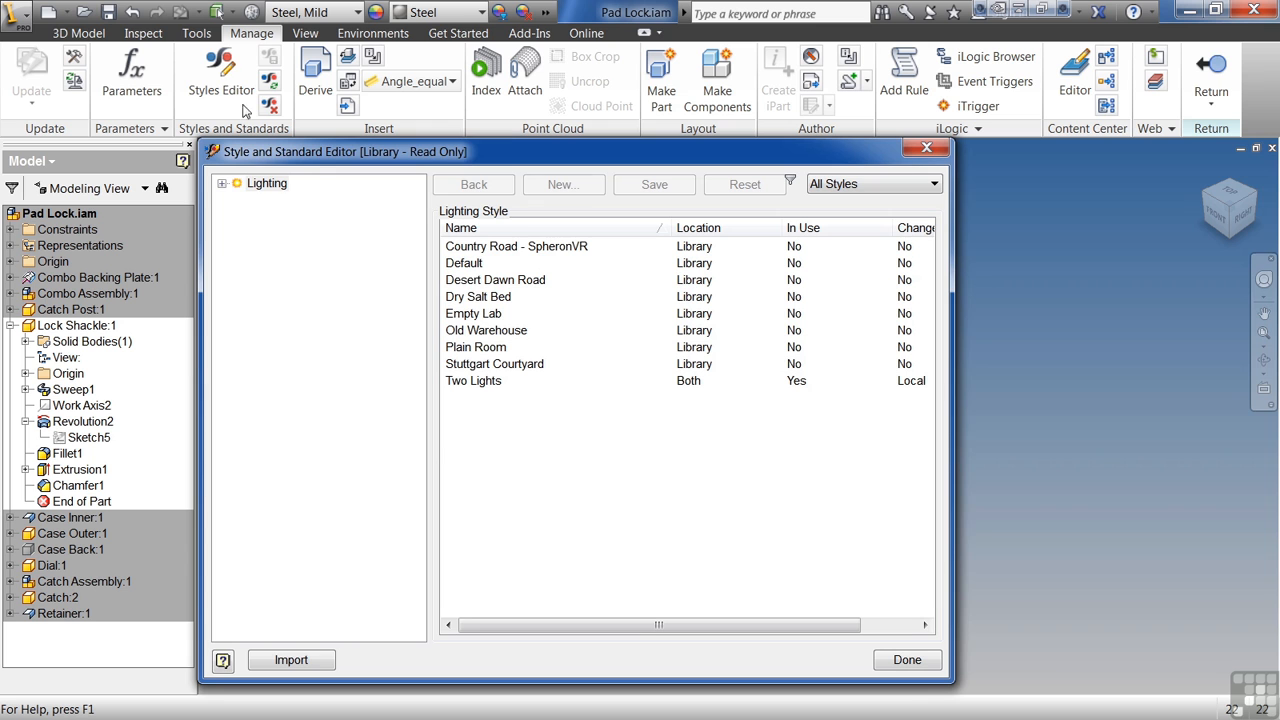
pyautogui.click(222, 184)
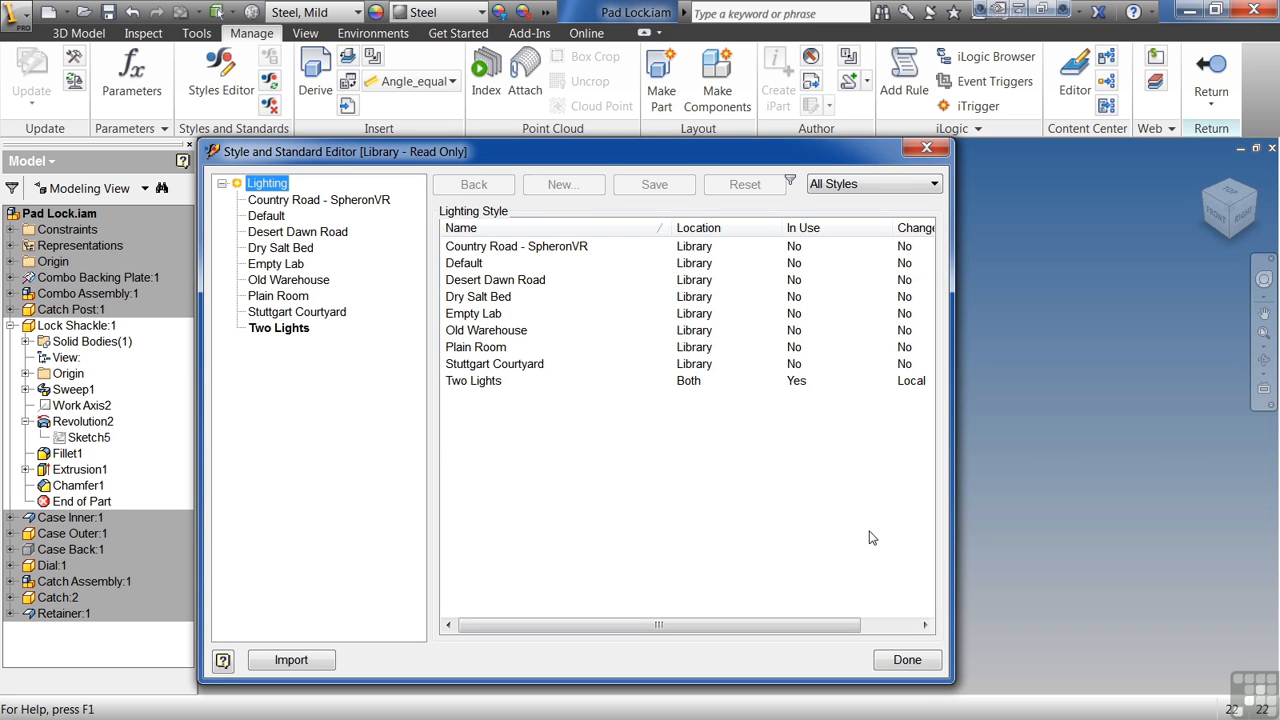
pyautogui.click(905, 666)
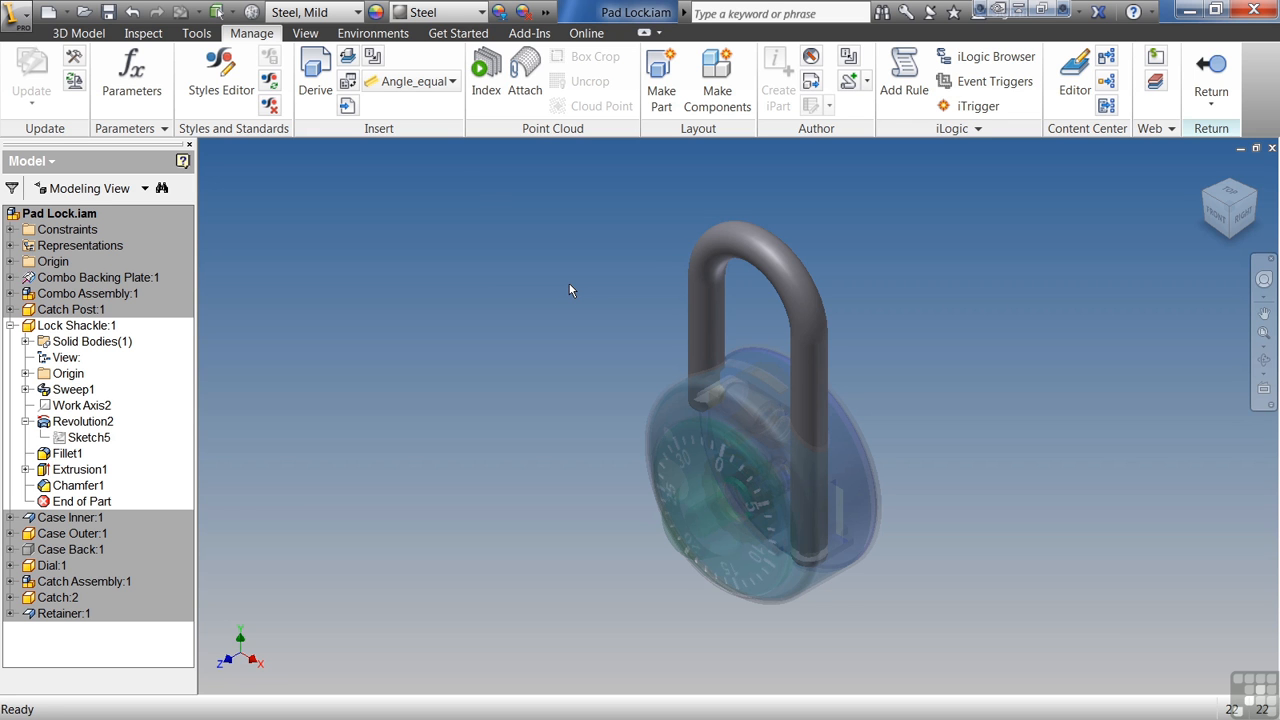
pyautogui.click(306, 33)
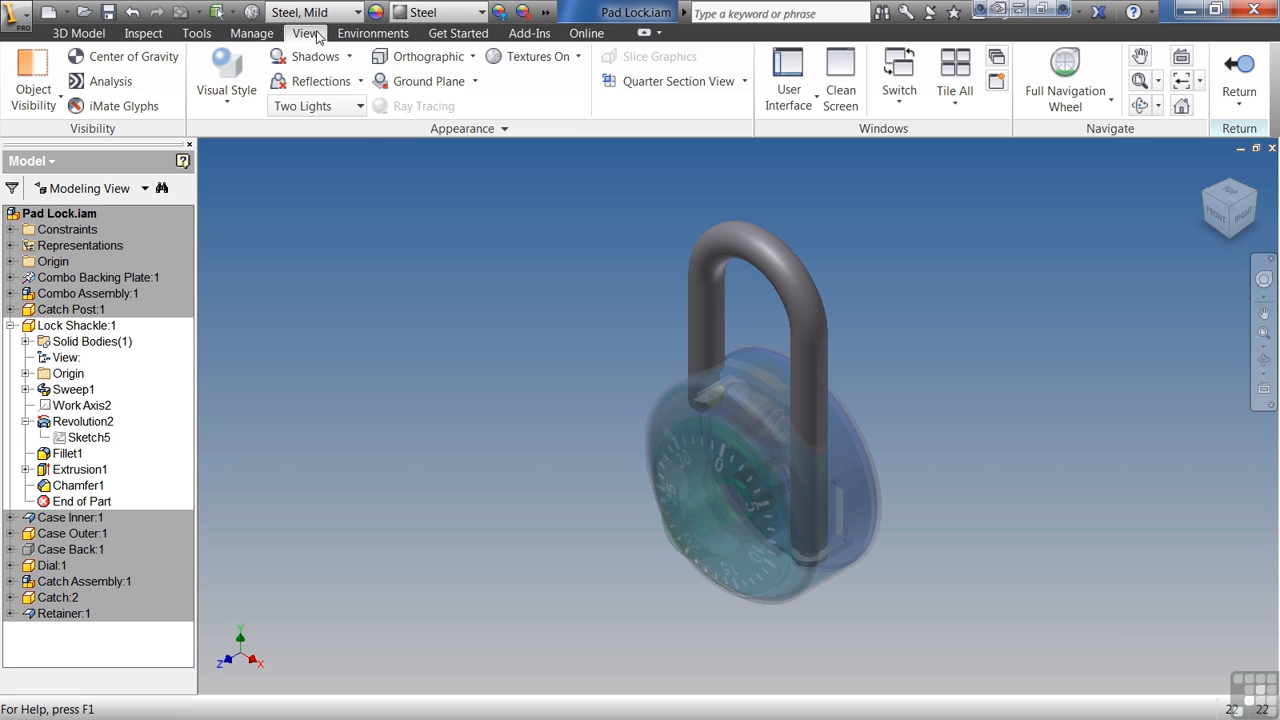
pyautogui.click(365, 36)
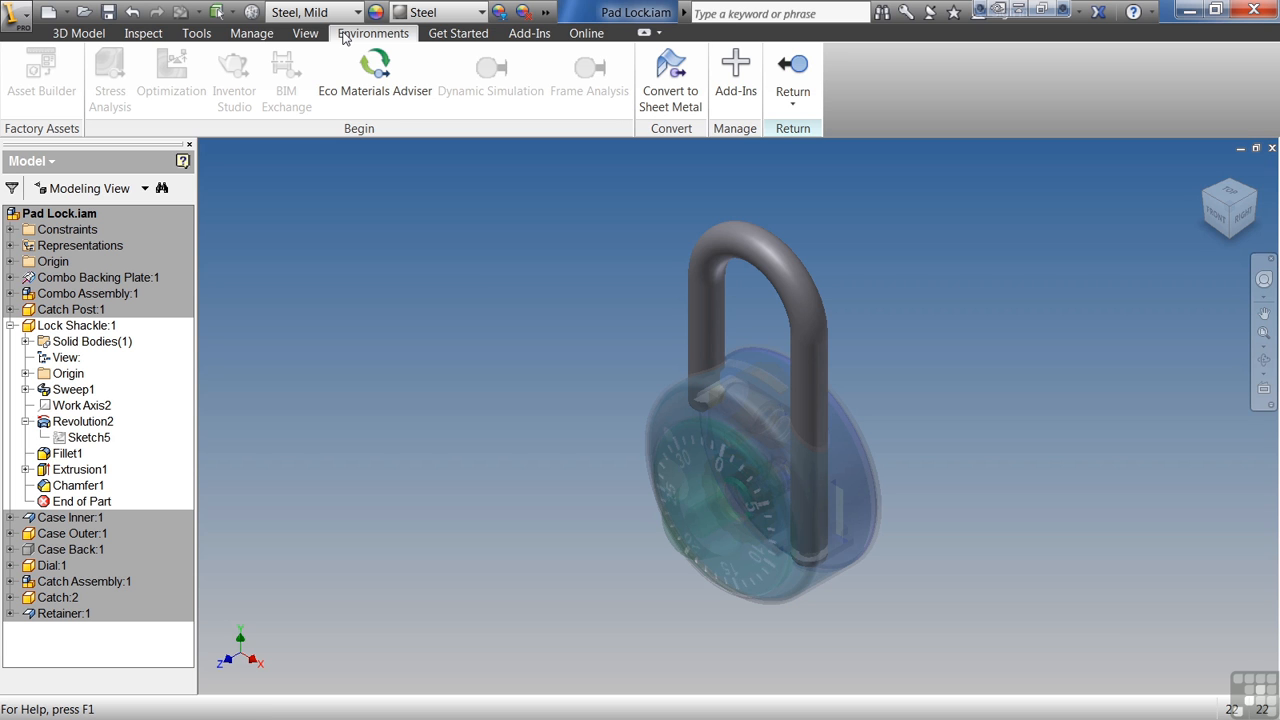
# Step: Open the Welcome screen, turn off its display at startup, and close it
pyautogui.click(436, 36)
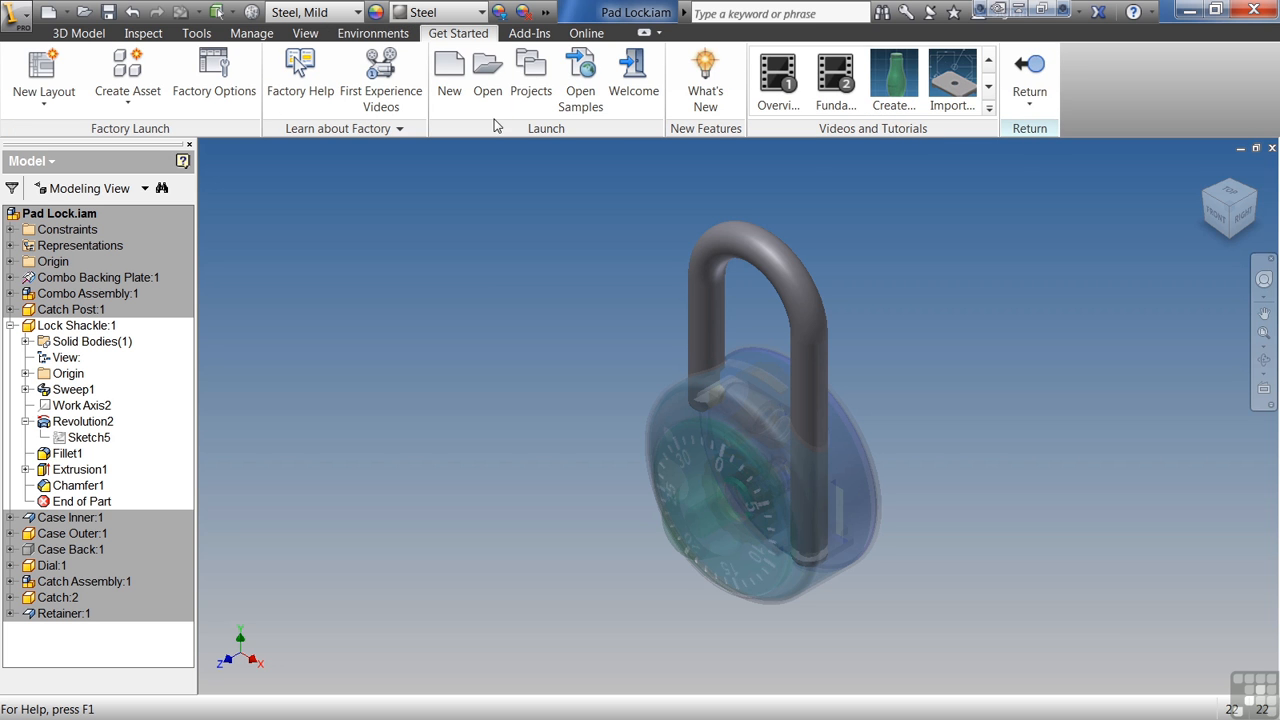
pyautogui.click(637, 68)
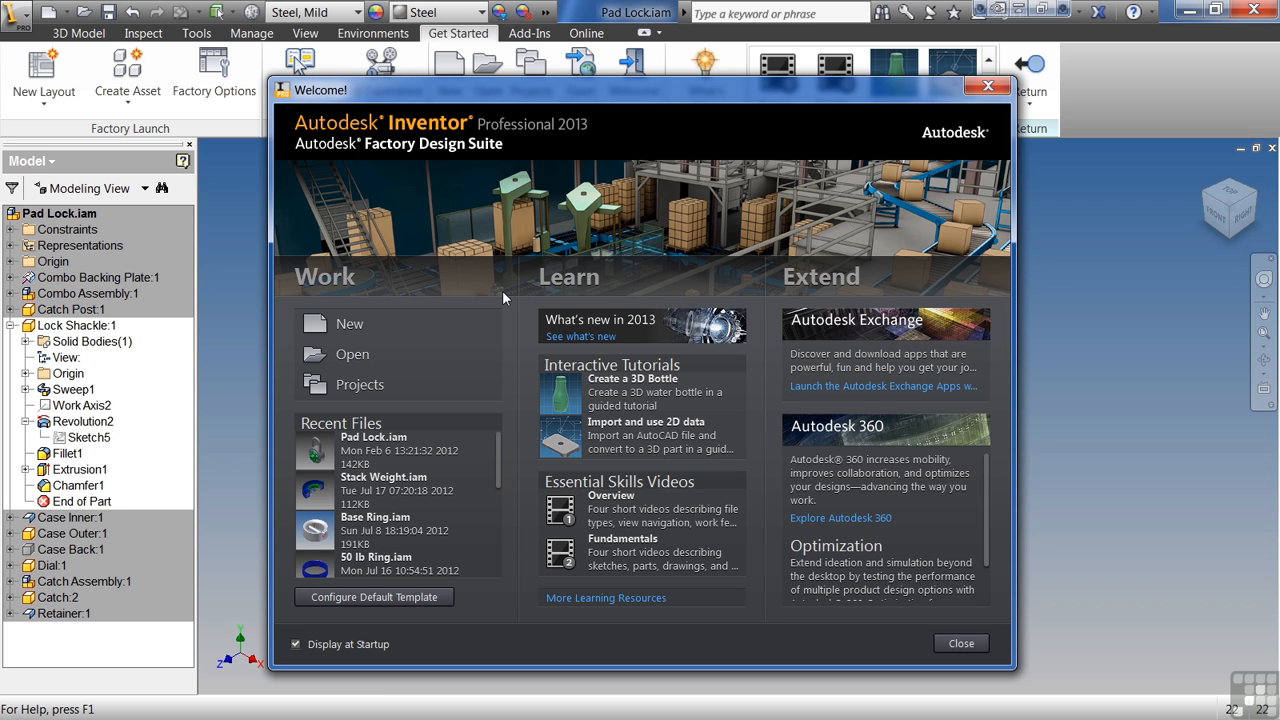
pyautogui.click(296, 645)
pyautogui.click(955, 644)
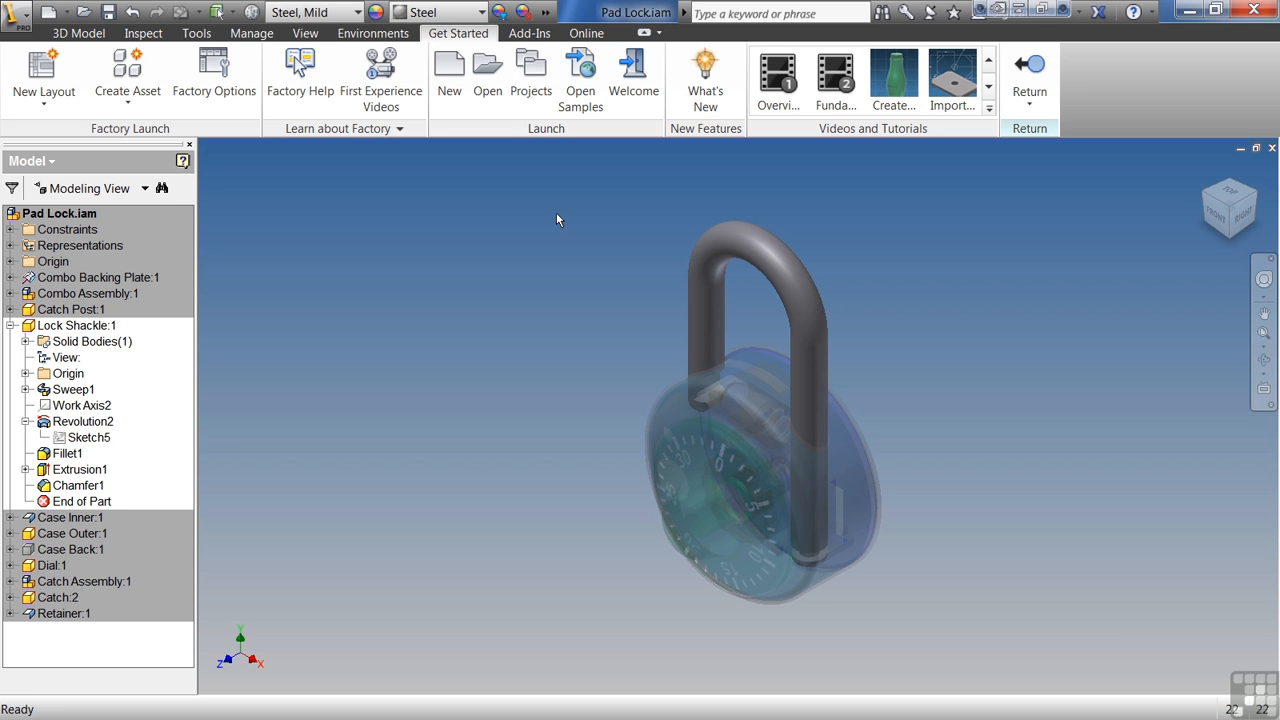
# Step: Return from editing the Lock Shackle to the top-level Pad Lock assembly
pyautogui.click(78, 33)
pyautogui.doubleClick(63, 212)
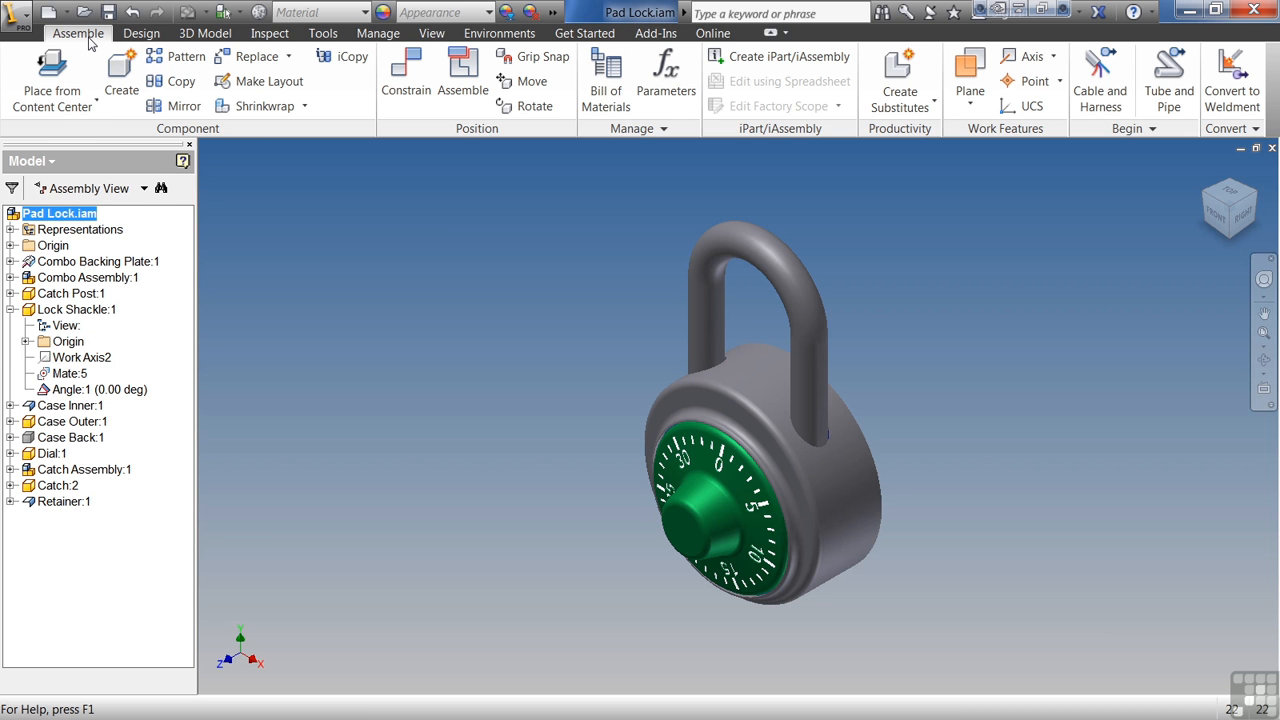
# Step: Examine the design, 3D modelling, inspection, tools, management and assembly commands available for the Pad Lock assembly
pyautogui.click(154, 38)
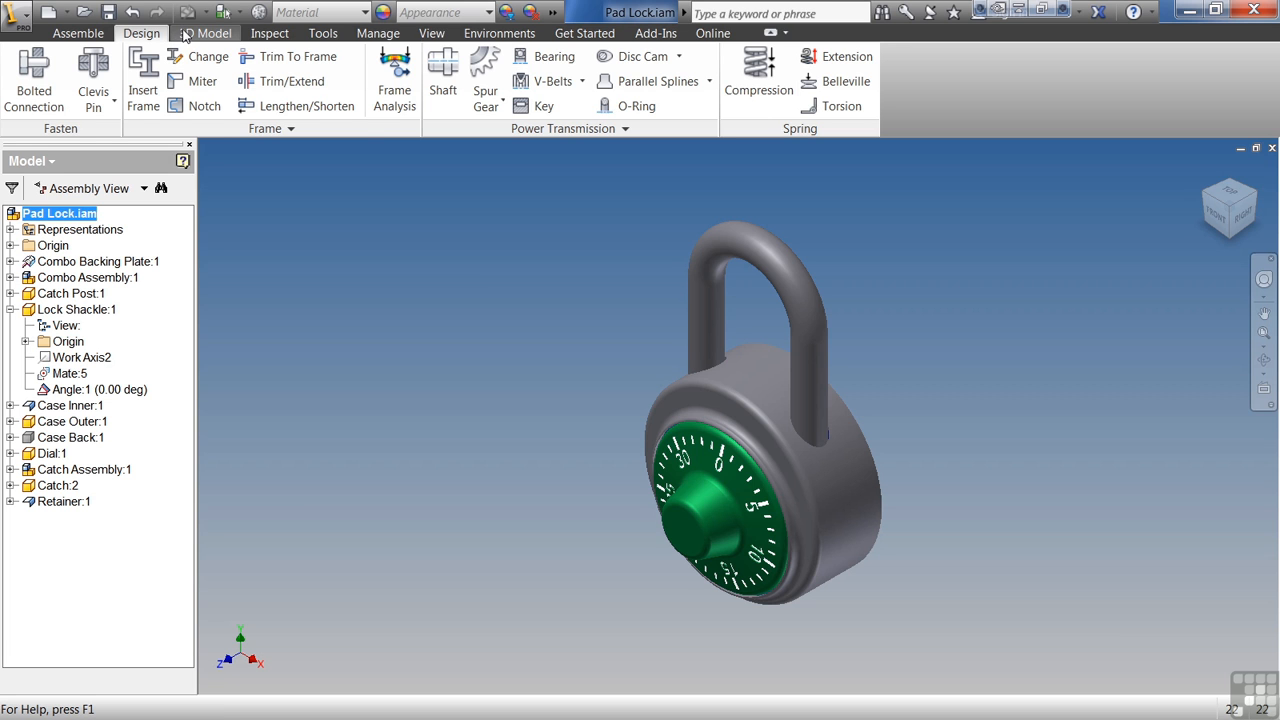
pyautogui.click(197, 34)
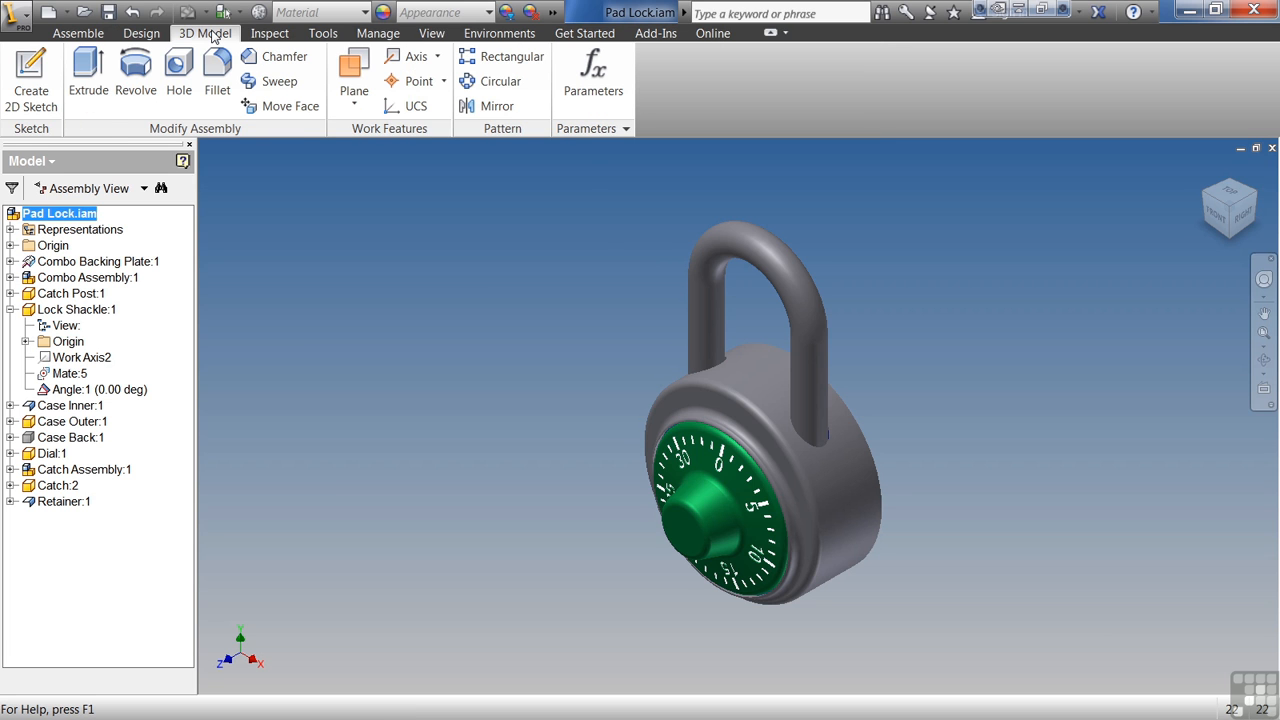
pyautogui.click(284, 36)
pyautogui.click(320, 36)
pyautogui.click(270, 34)
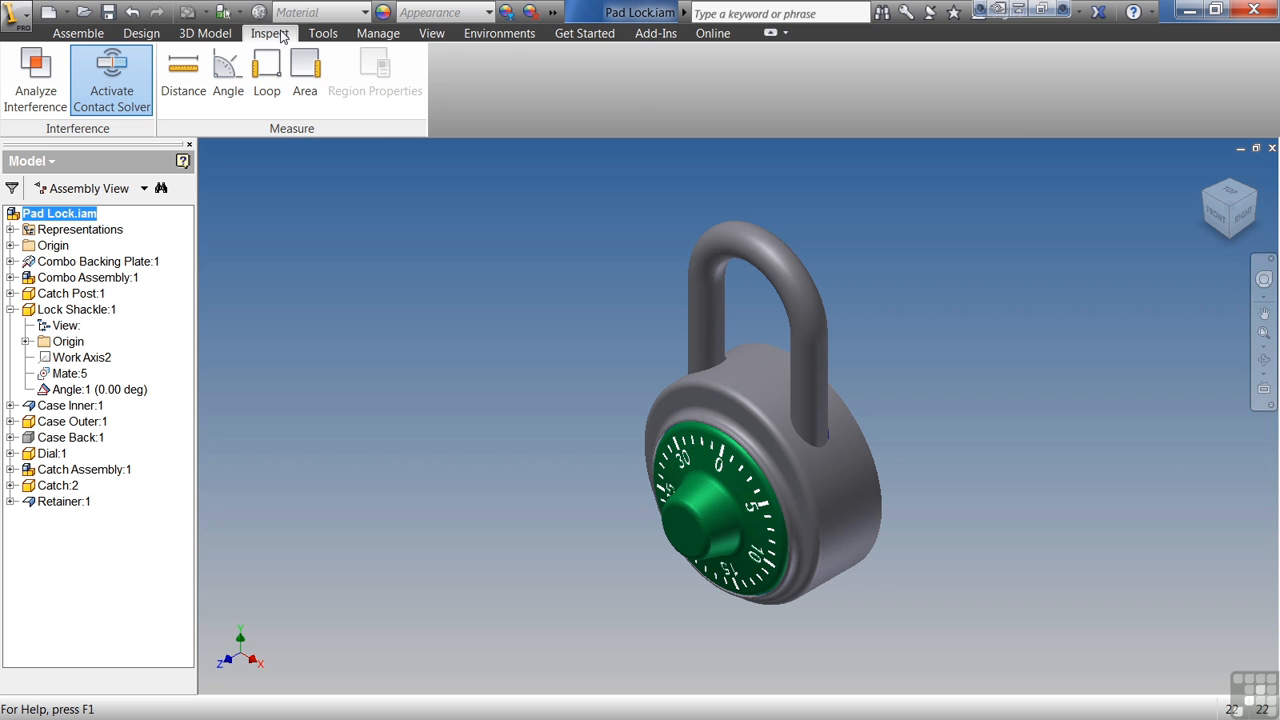
pyautogui.click(322, 34)
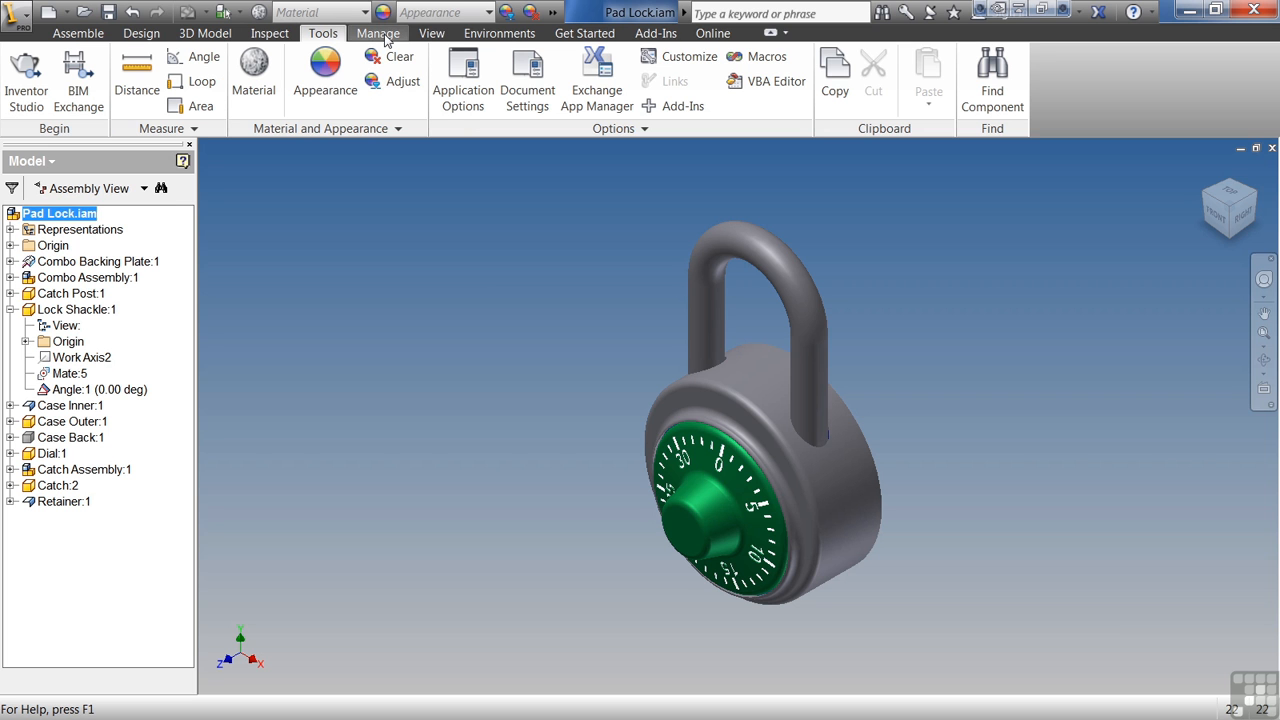
pyautogui.click(381, 35)
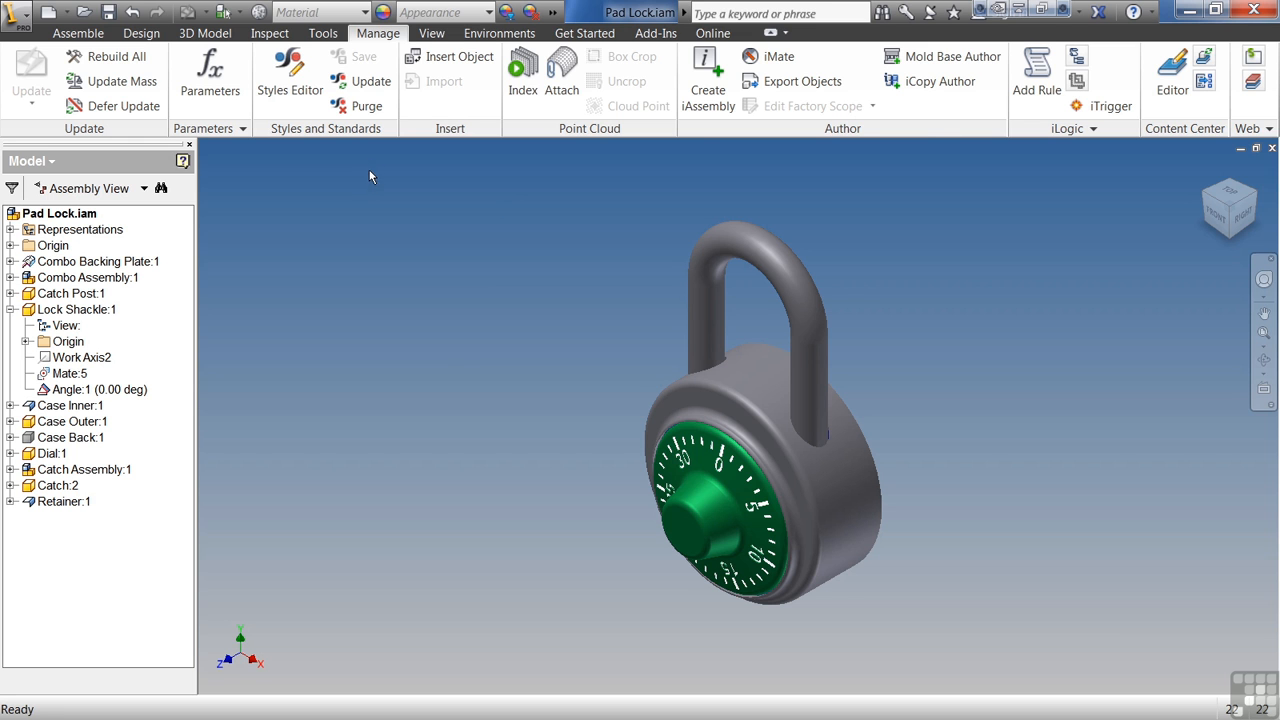
pyautogui.click(78, 33)
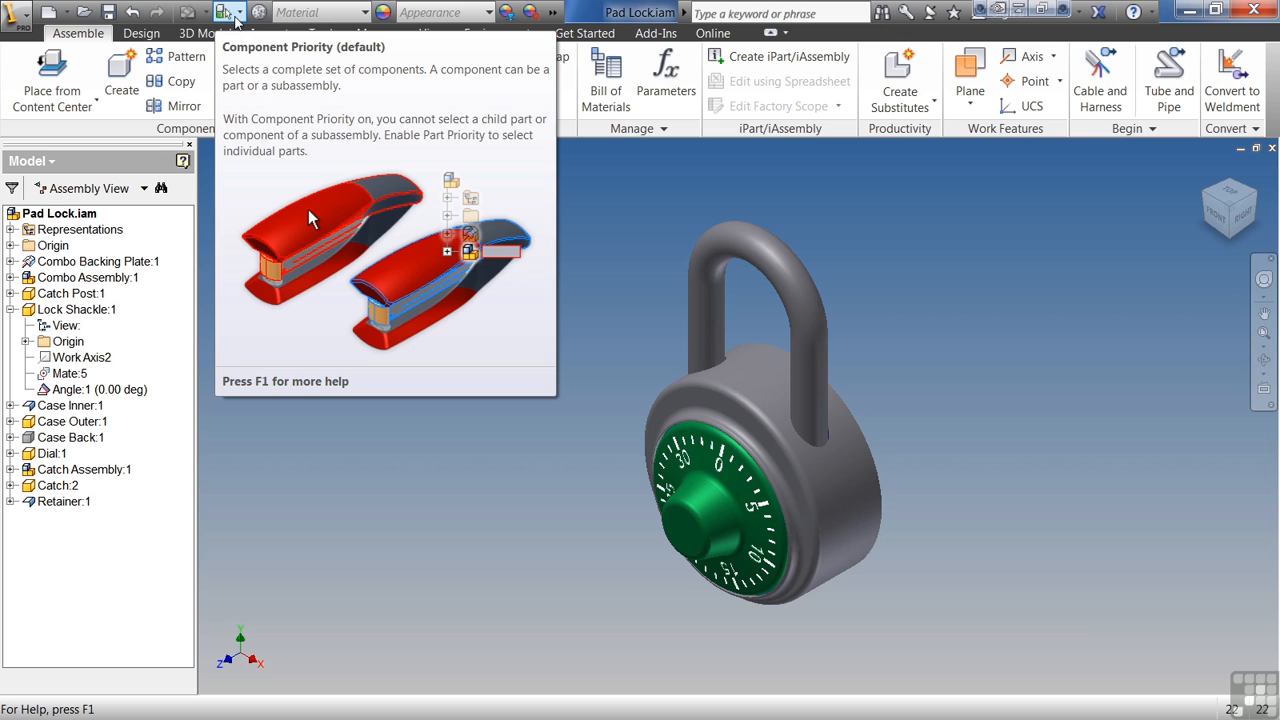
pyautogui.click(22, 22)
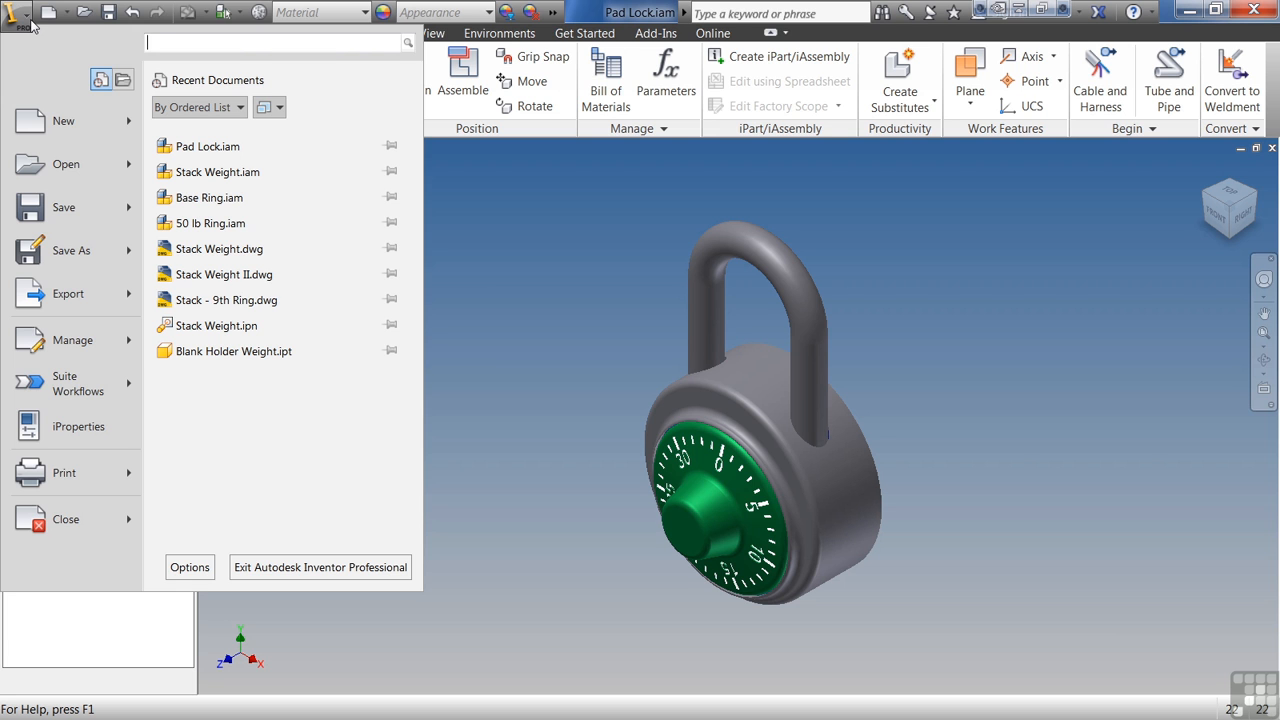
pyautogui.click(31, 23)
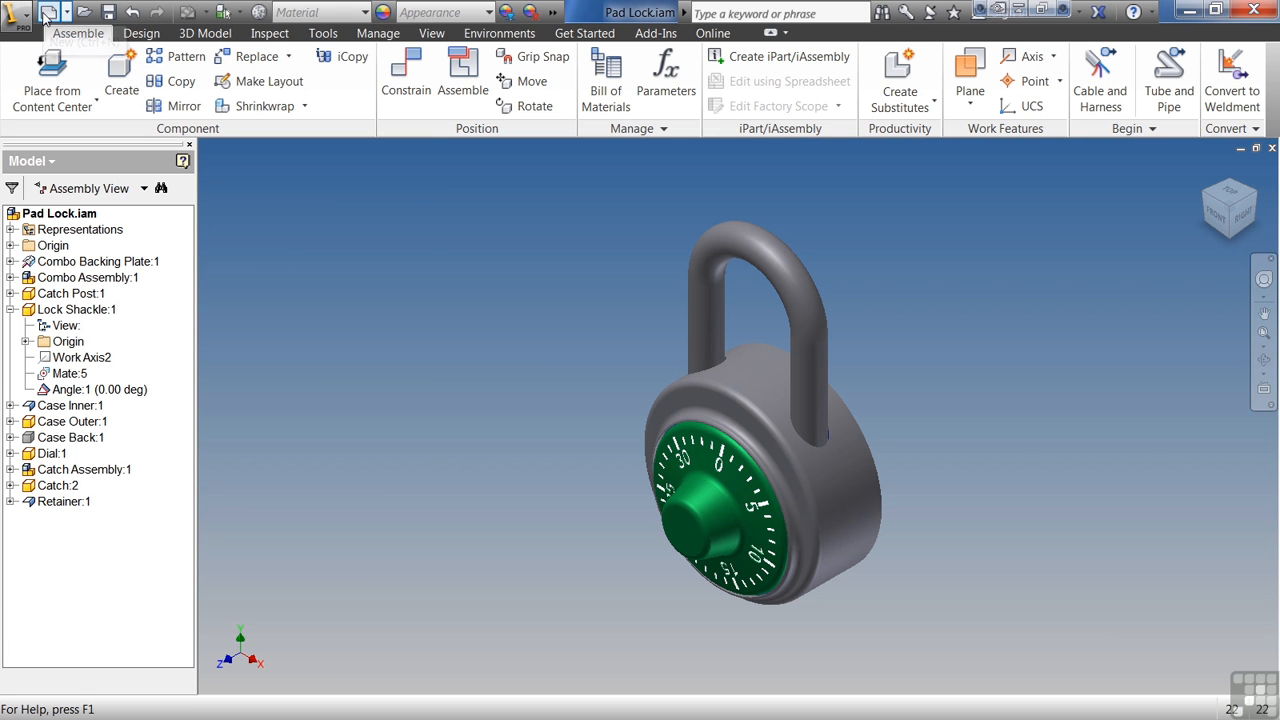
# Step: Add the Print command to the Quick Access Toolbar
pyautogui.click(554, 13)
pyautogui.click(603, 38)
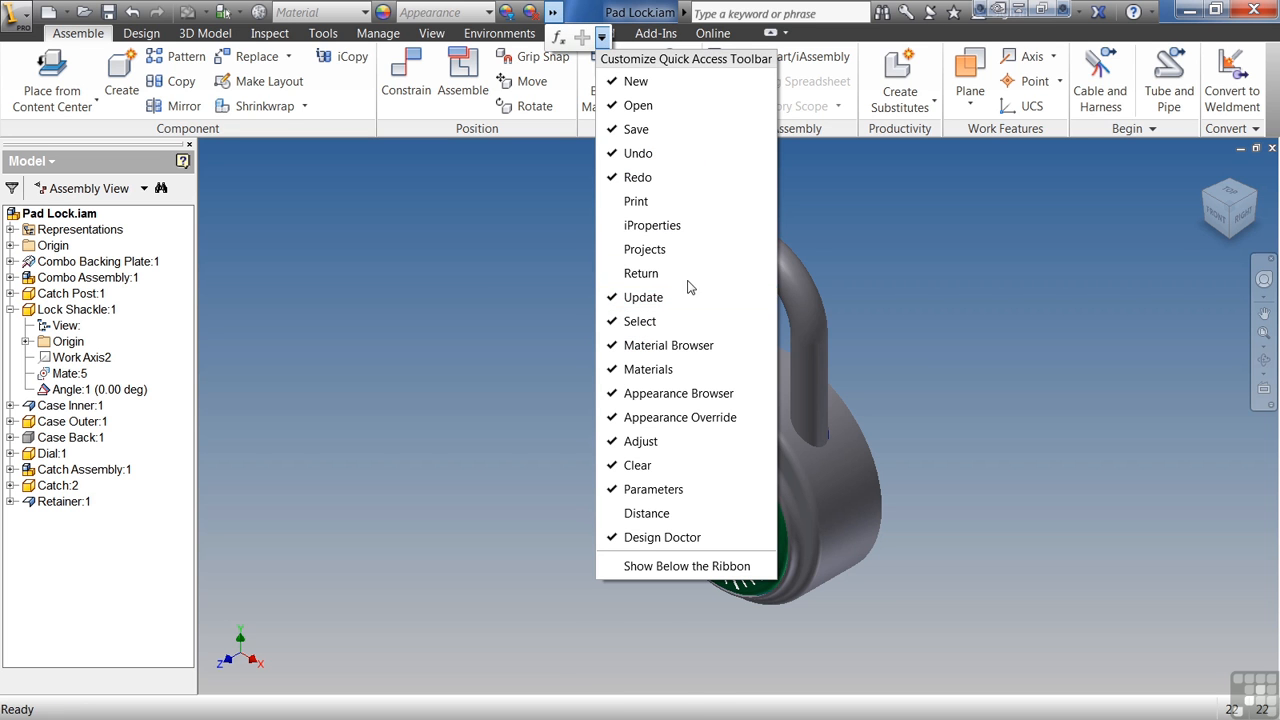
pyautogui.click(657, 205)
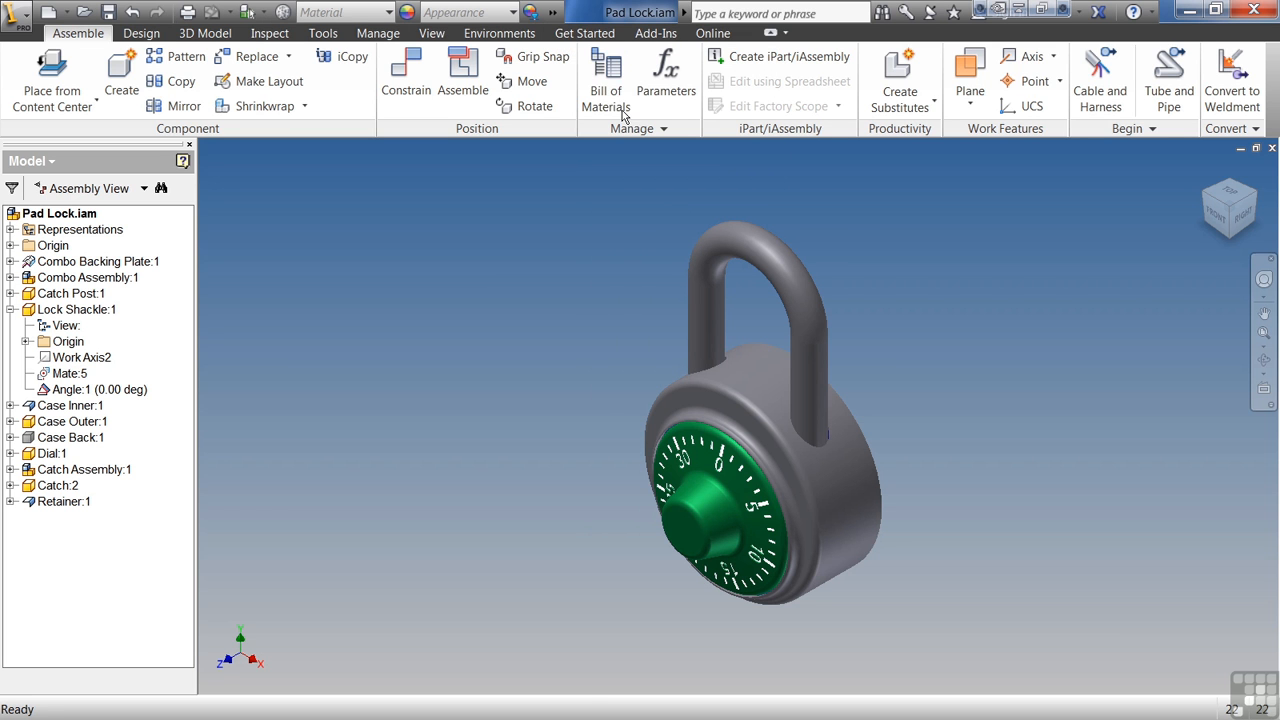
# Step: Add the Distance command to the Quick Access Toolbar
pyautogui.click(552, 12)
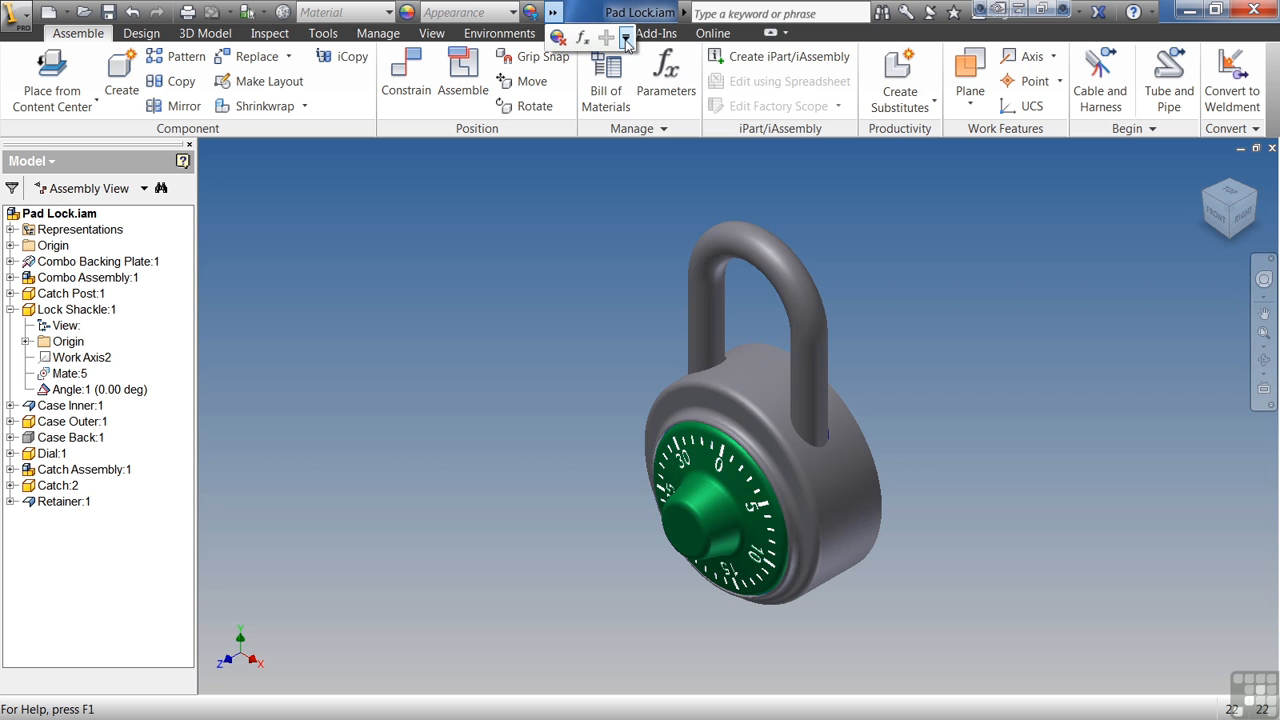
pyautogui.click(625, 38)
pyautogui.click(670, 513)
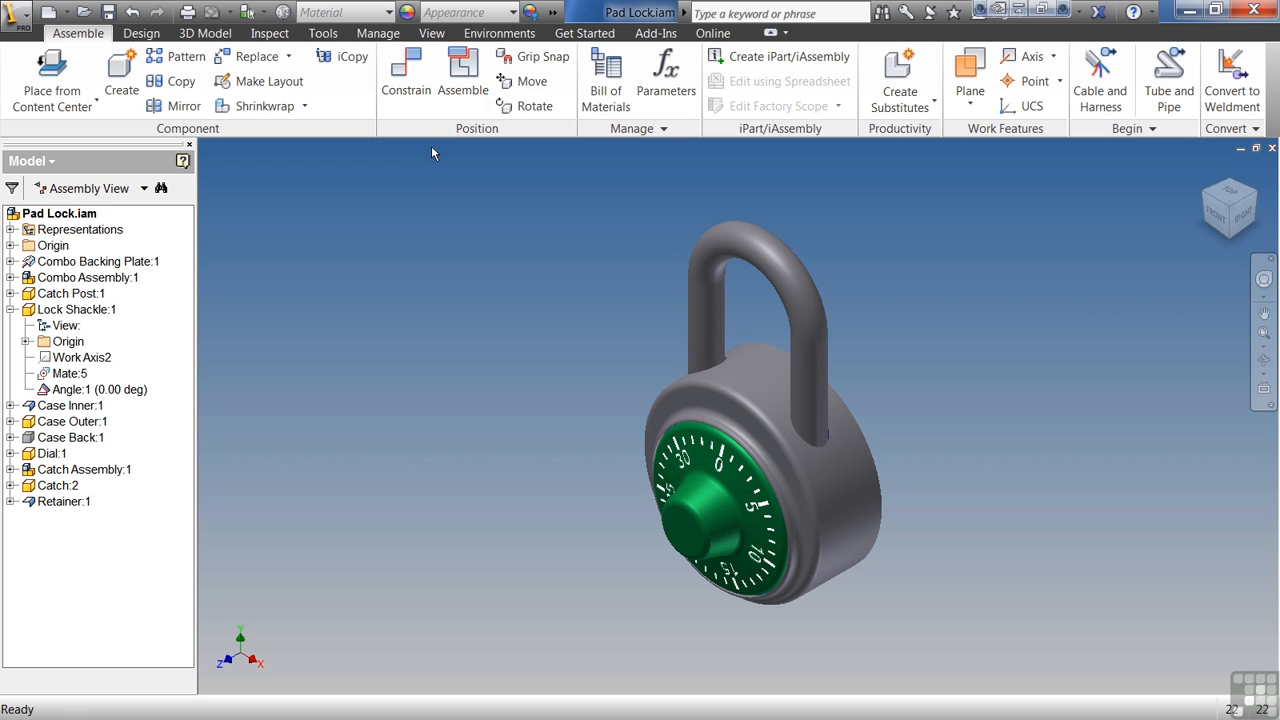
# Step: Remove the Material Browser and Materials entries from the Quick Access Toolbar
pyautogui.click(553, 13)
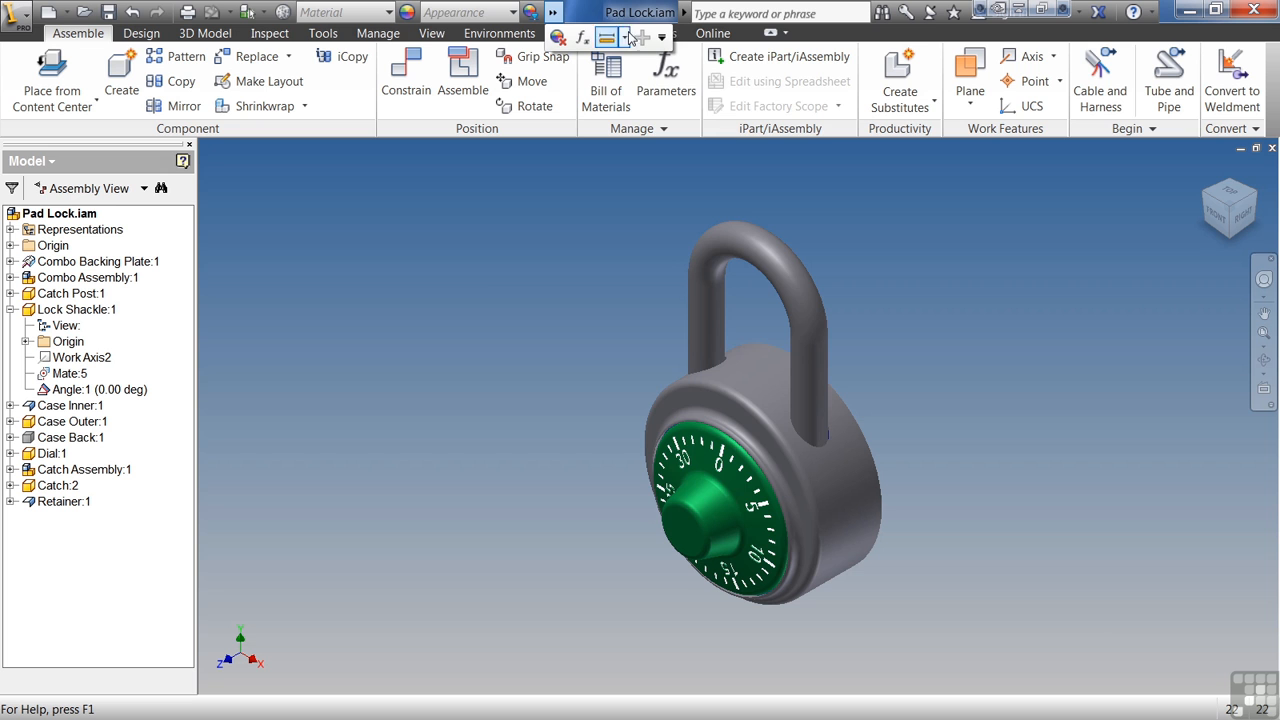
pyautogui.click(662, 38)
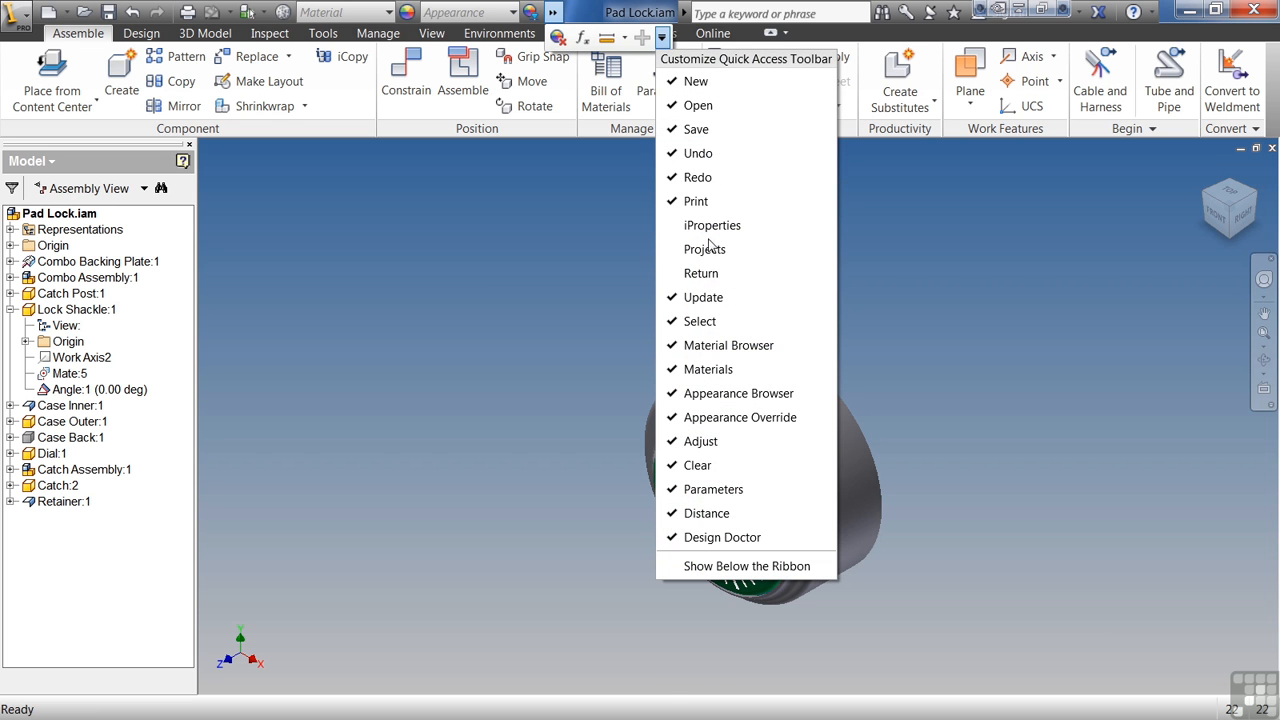
pyautogui.click(672, 348)
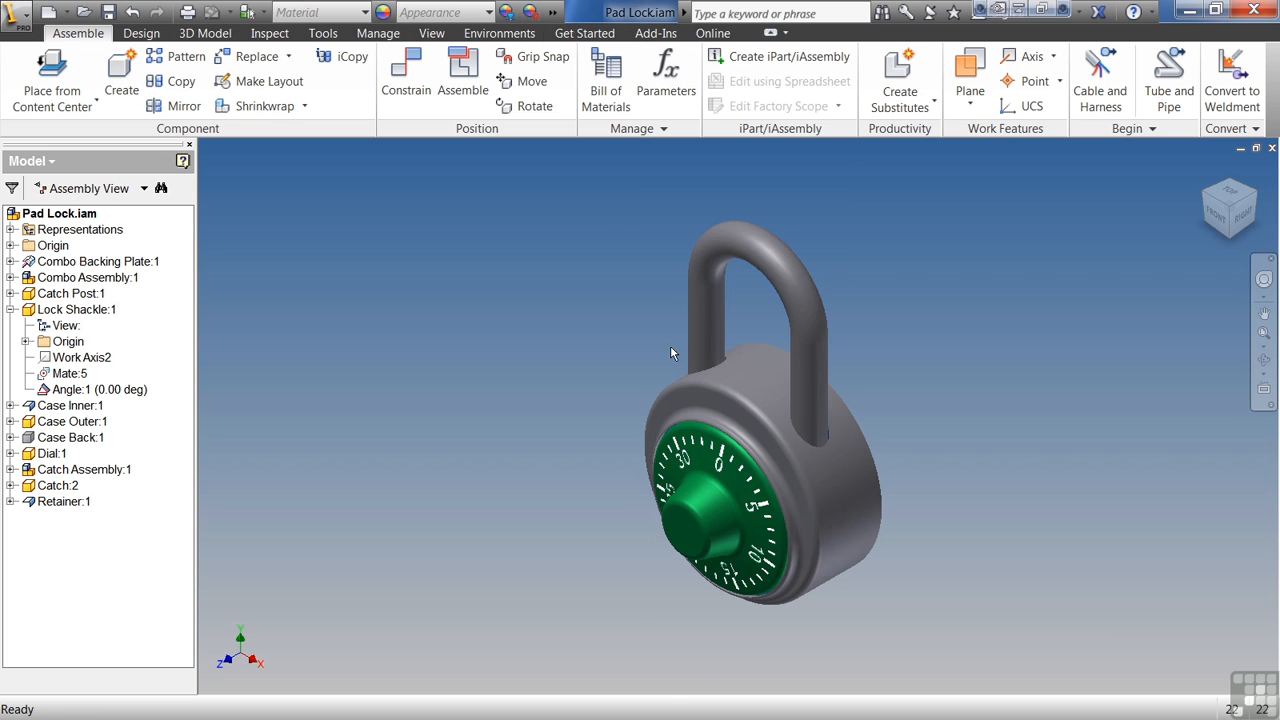
pyautogui.click(554, 14)
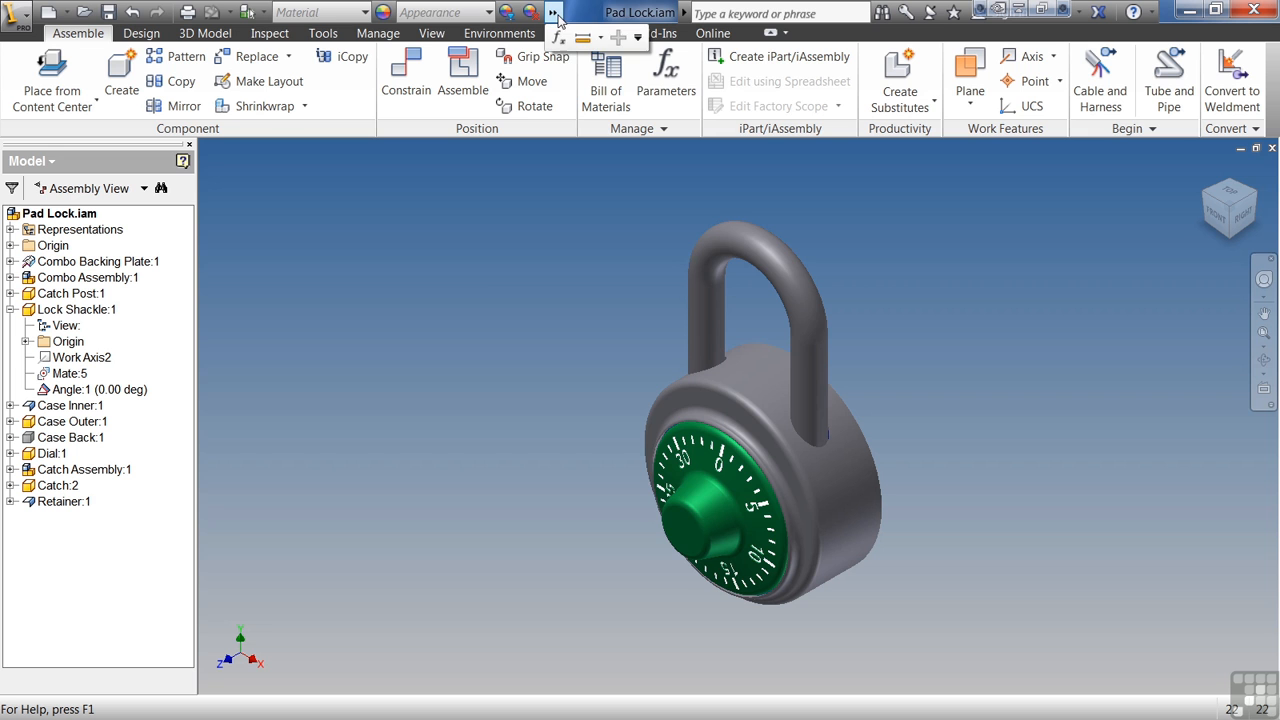
pyautogui.click(637, 37)
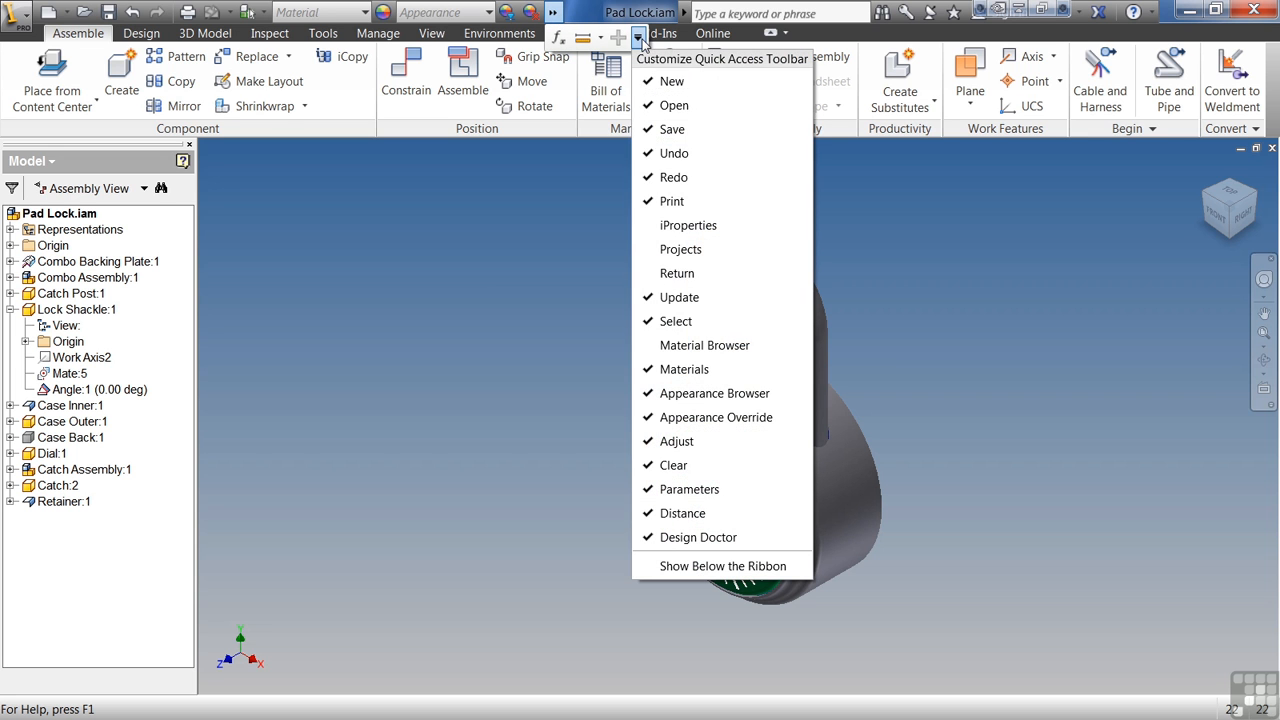
pyautogui.click(652, 370)
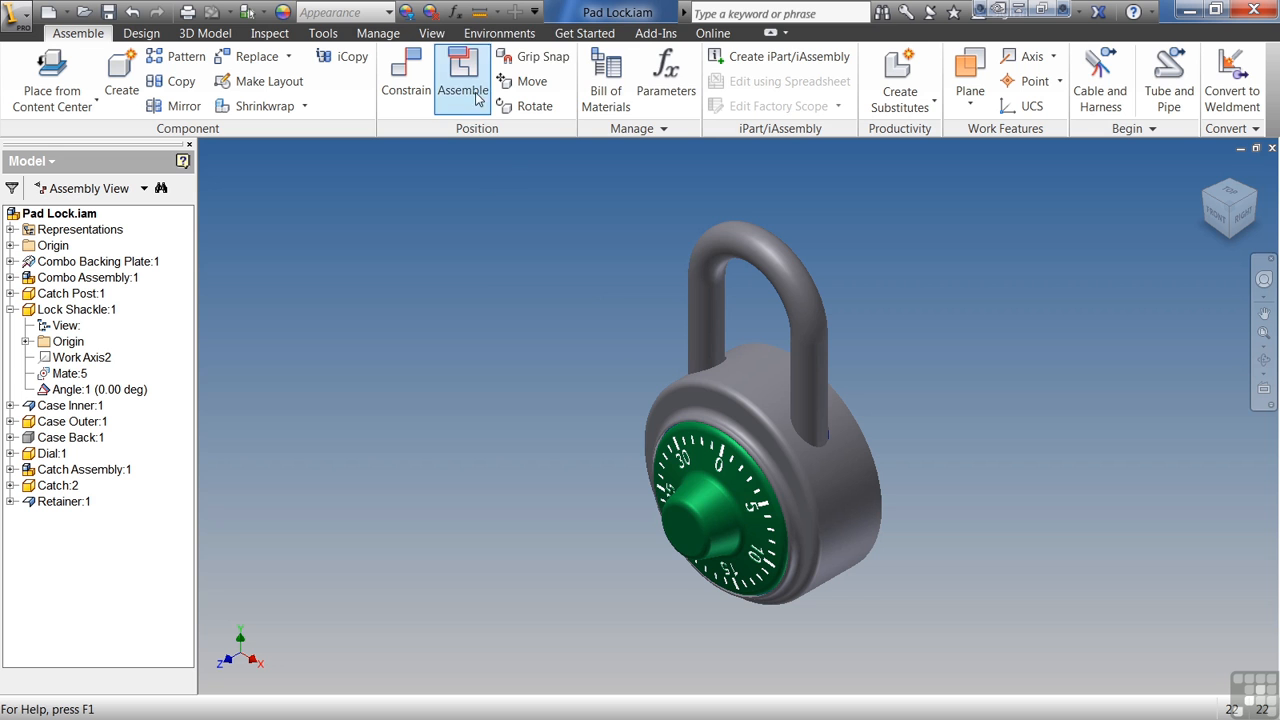
# Step: Remove Appearance Override from the Quick Access Toolbar and restore it
pyautogui.click(536, 12)
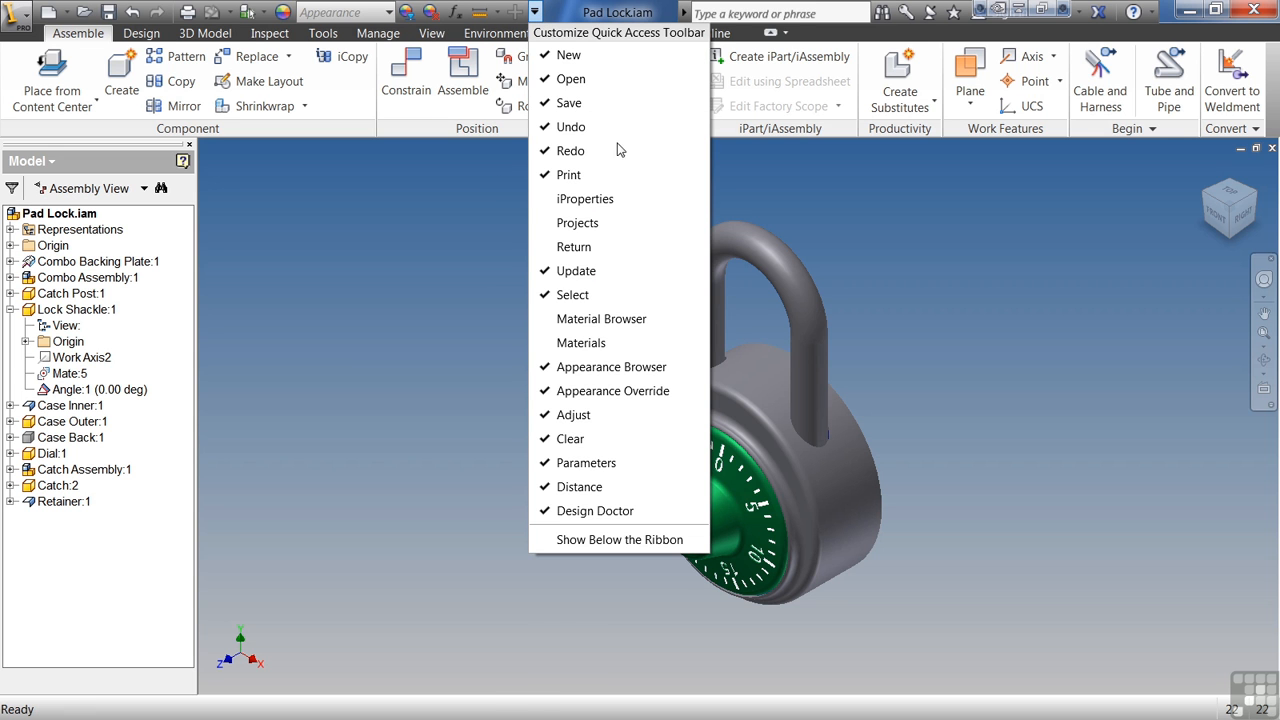
pyautogui.click(566, 391)
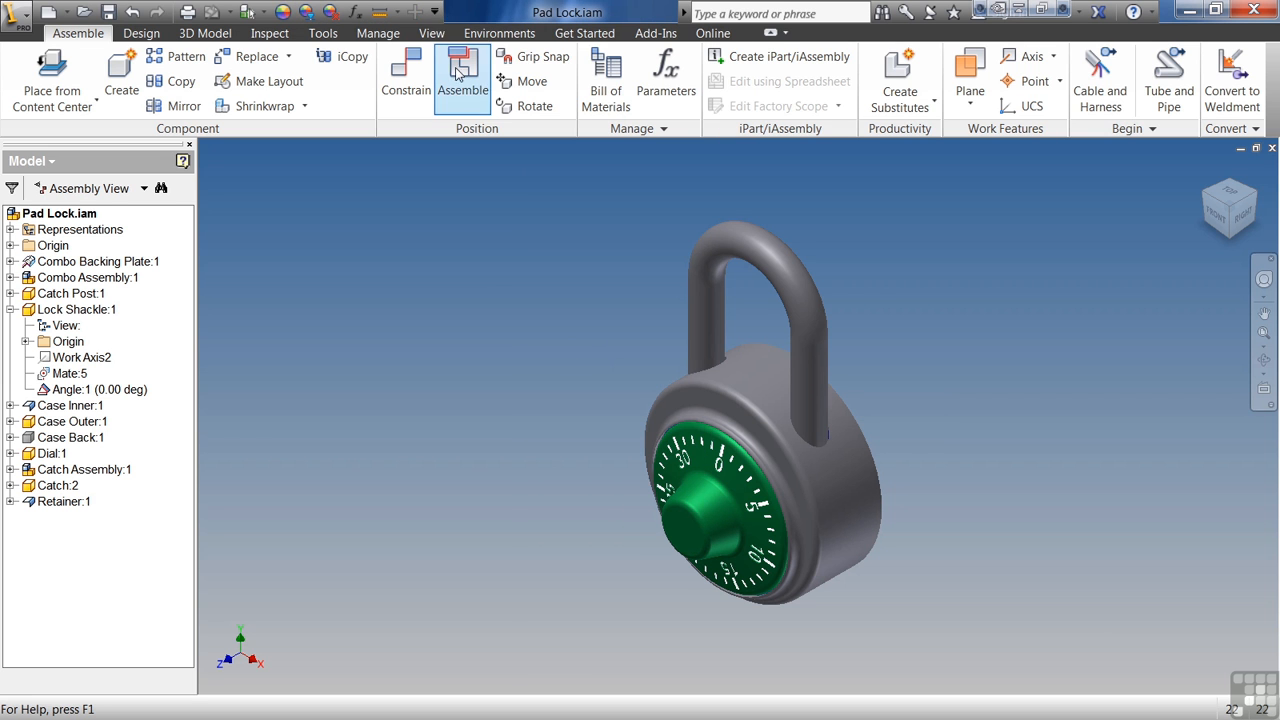
pyautogui.click(435, 12)
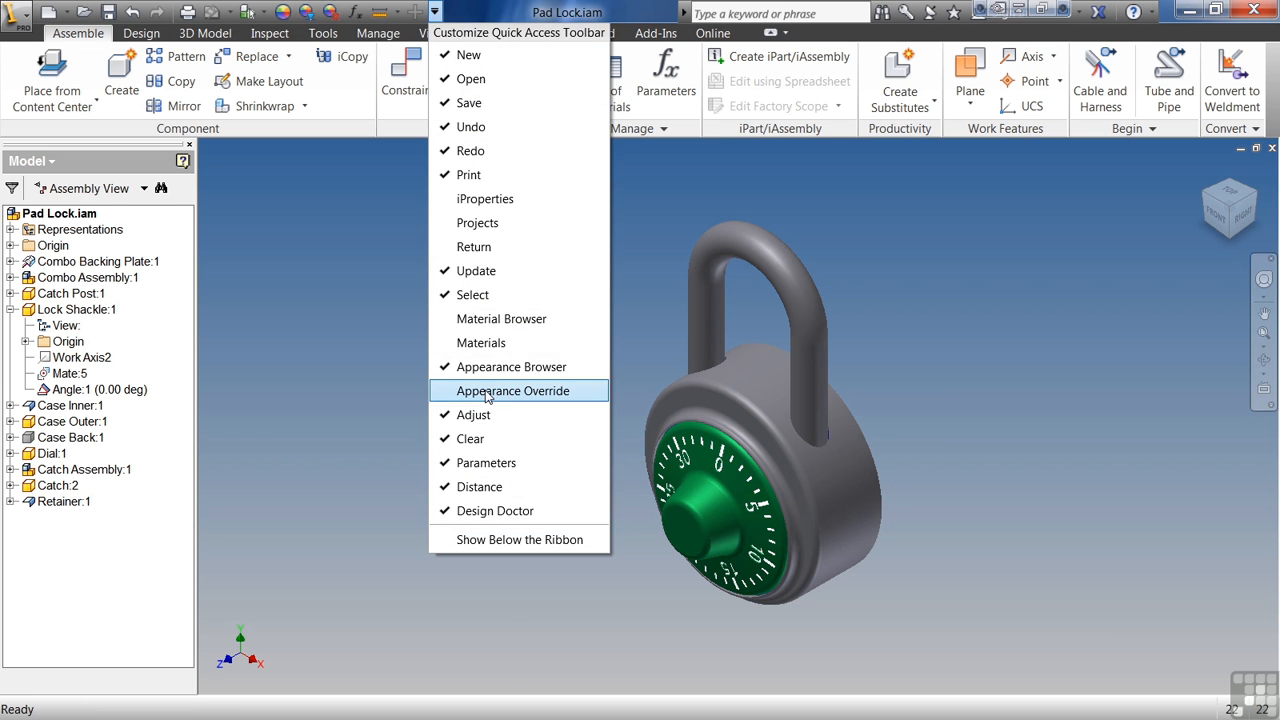
pyautogui.click(512, 391)
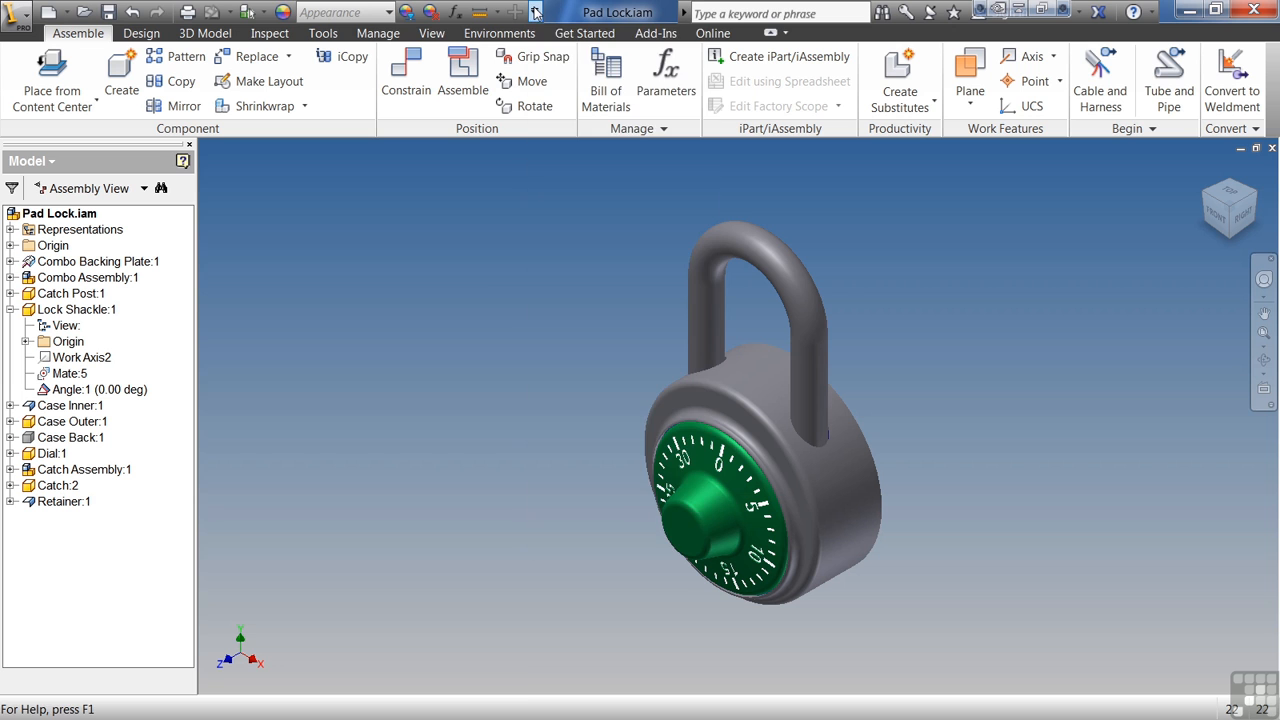
# Step: Remove the appearance Adjust and Clear commands from the Quick Access Toolbar
pyautogui.click(535, 12)
pyautogui.click(575, 372)
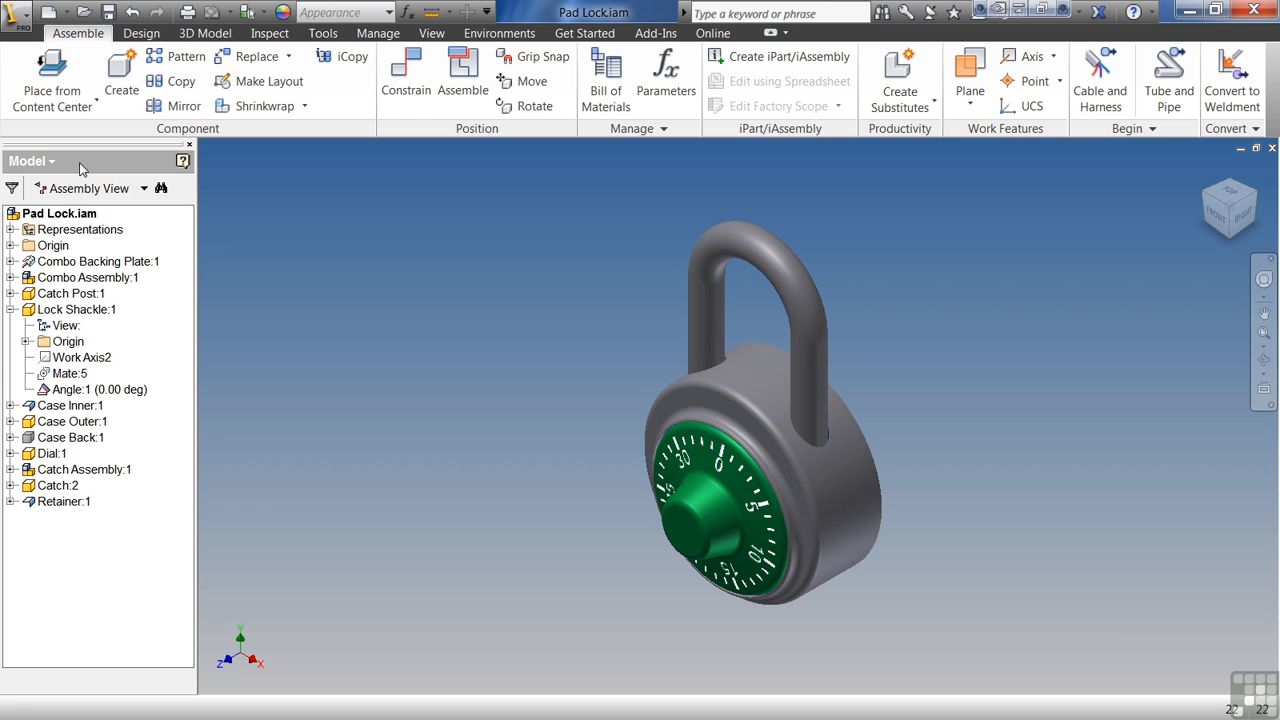
# Step: Edit the Lock Shackle in place, set the radius of Fillet1 to 0.0875 in, and return to the Pad Lock assembly
pyautogui.doubleClick(45, 310)
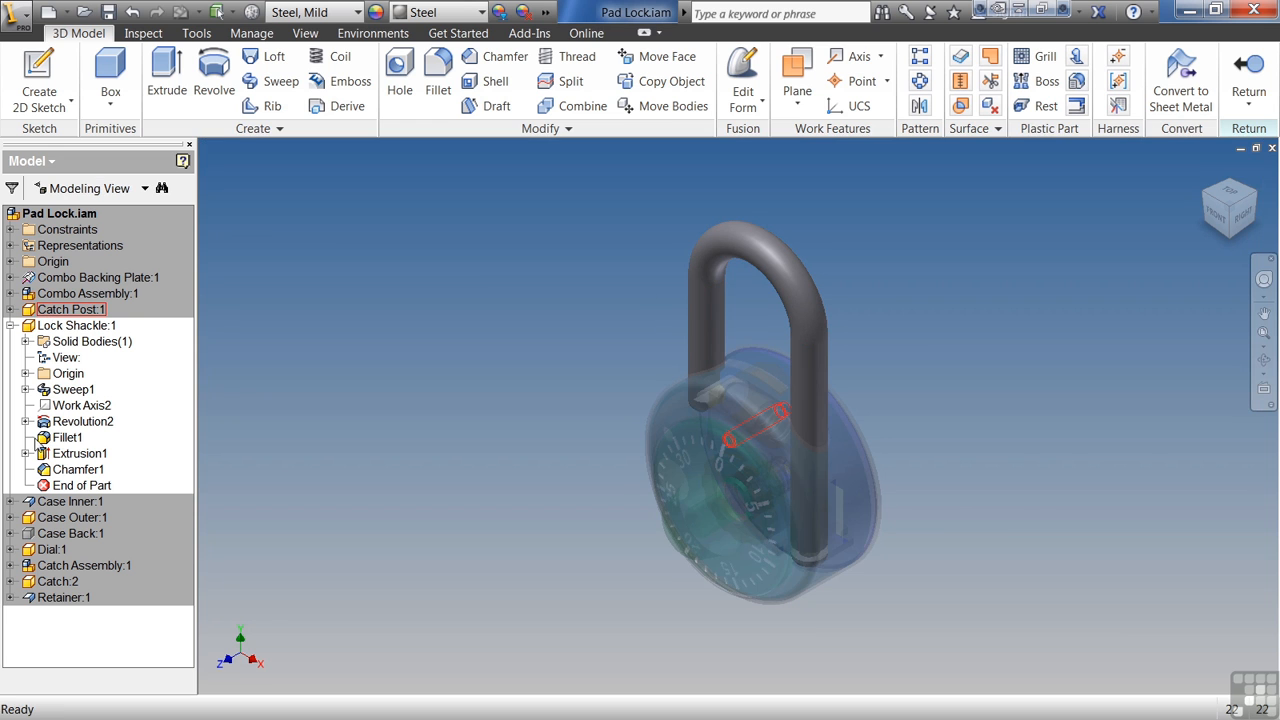
pyautogui.doubleClick(65, 438)
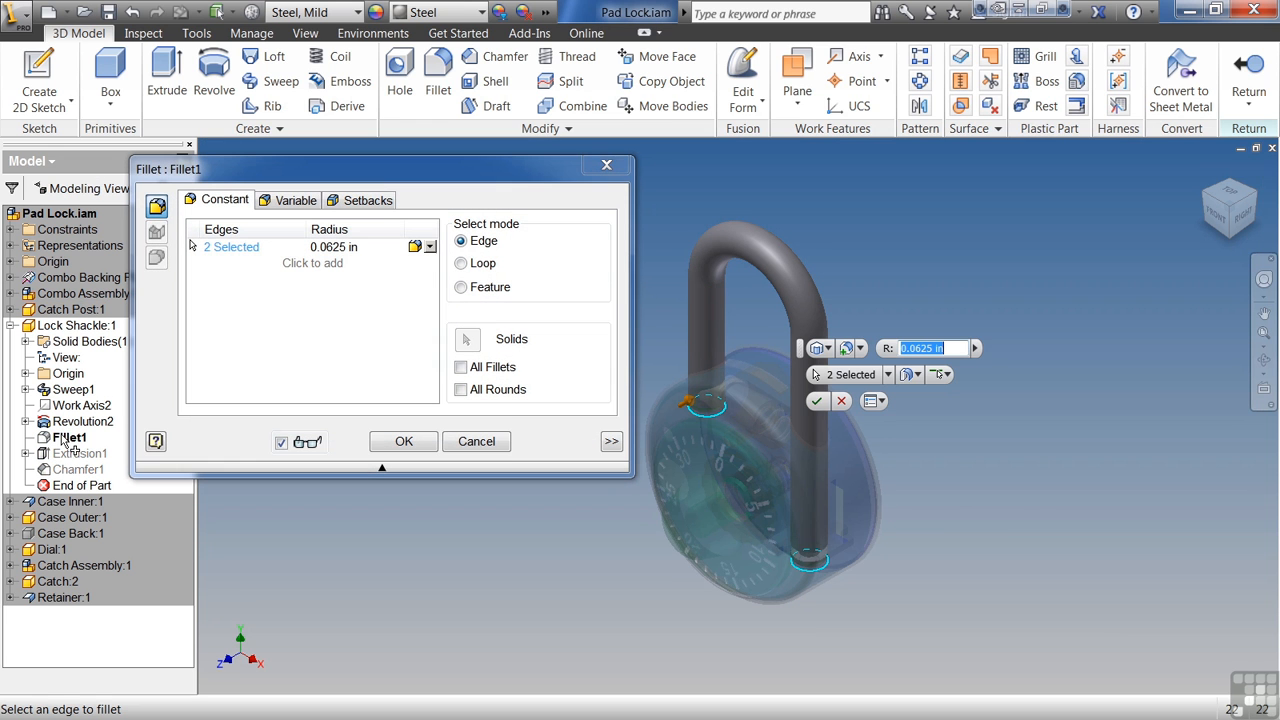
pyautogui.click(333, 248)
pyautogui.moveTo(331, 247); pyautogui.dragTo(320, 250)
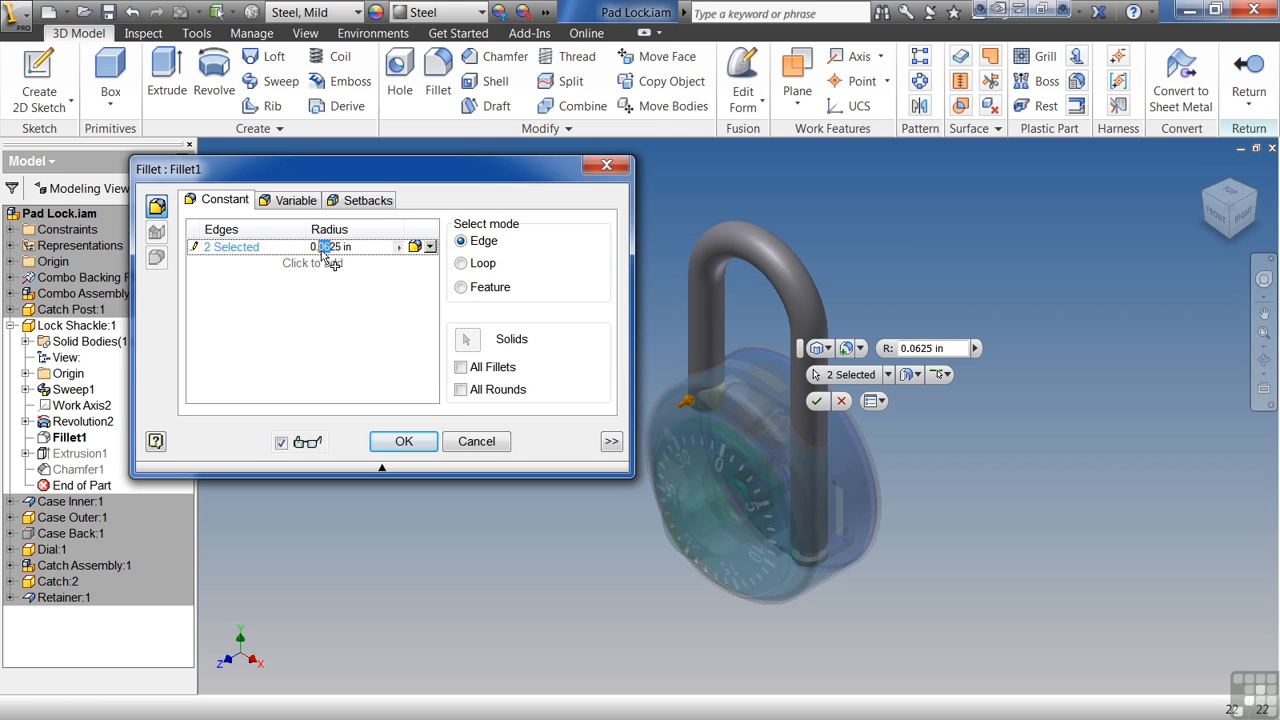
pyautogui.write('0875')
pyautogui.press('Delete')
pyautogui.press('Delete')
pyautogui.click(403, 441)
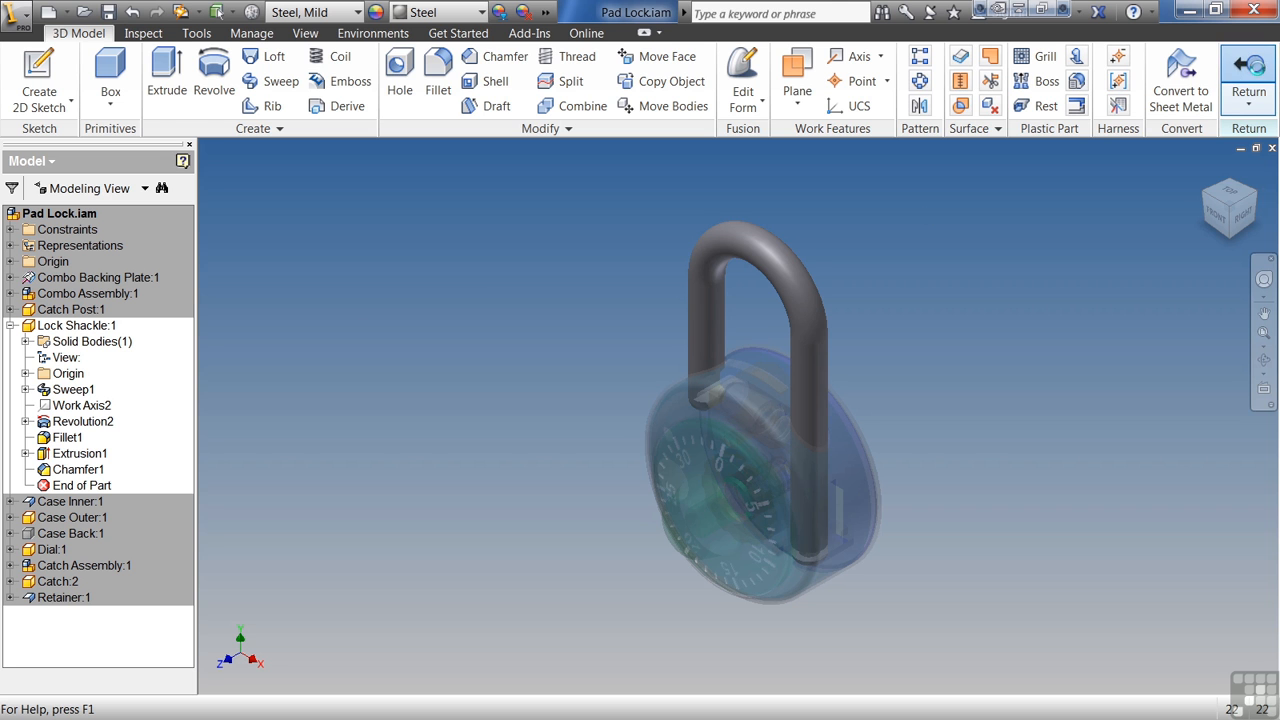
pyautogui.click(1248, 75)
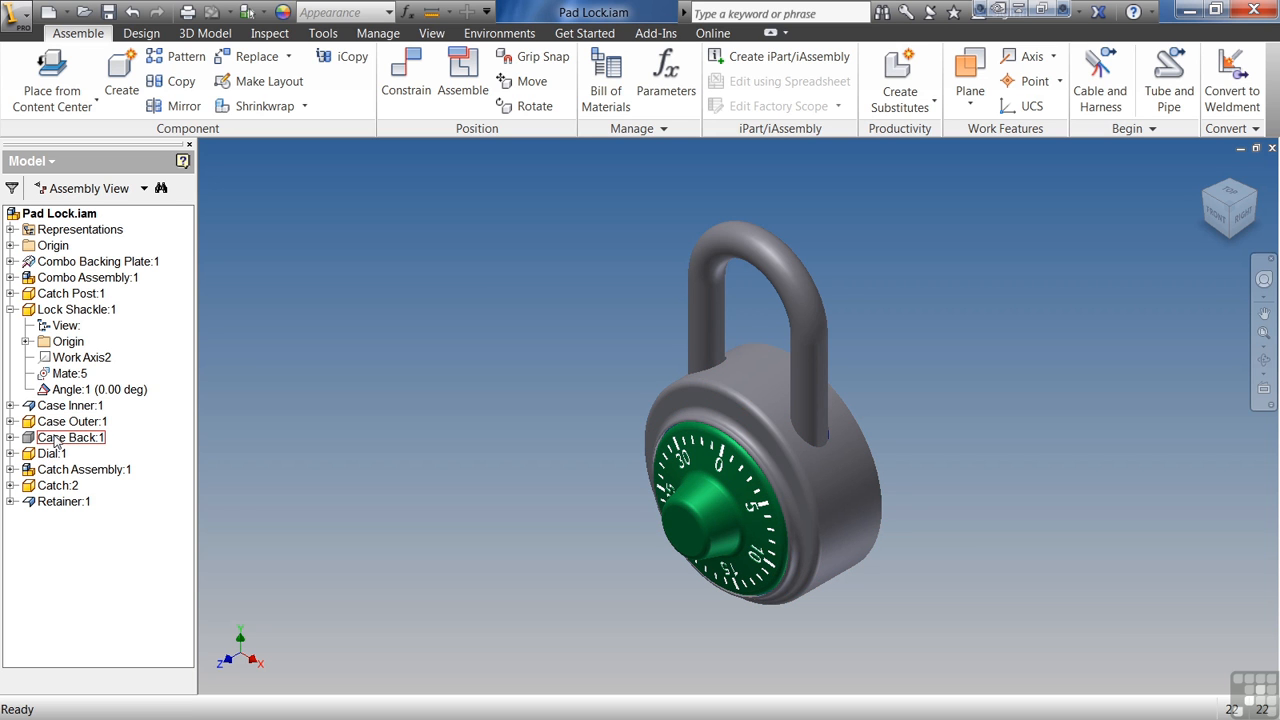
# Step: Find the Case Outer part in the graphics window
pyautogui.rightClick(62, 426)
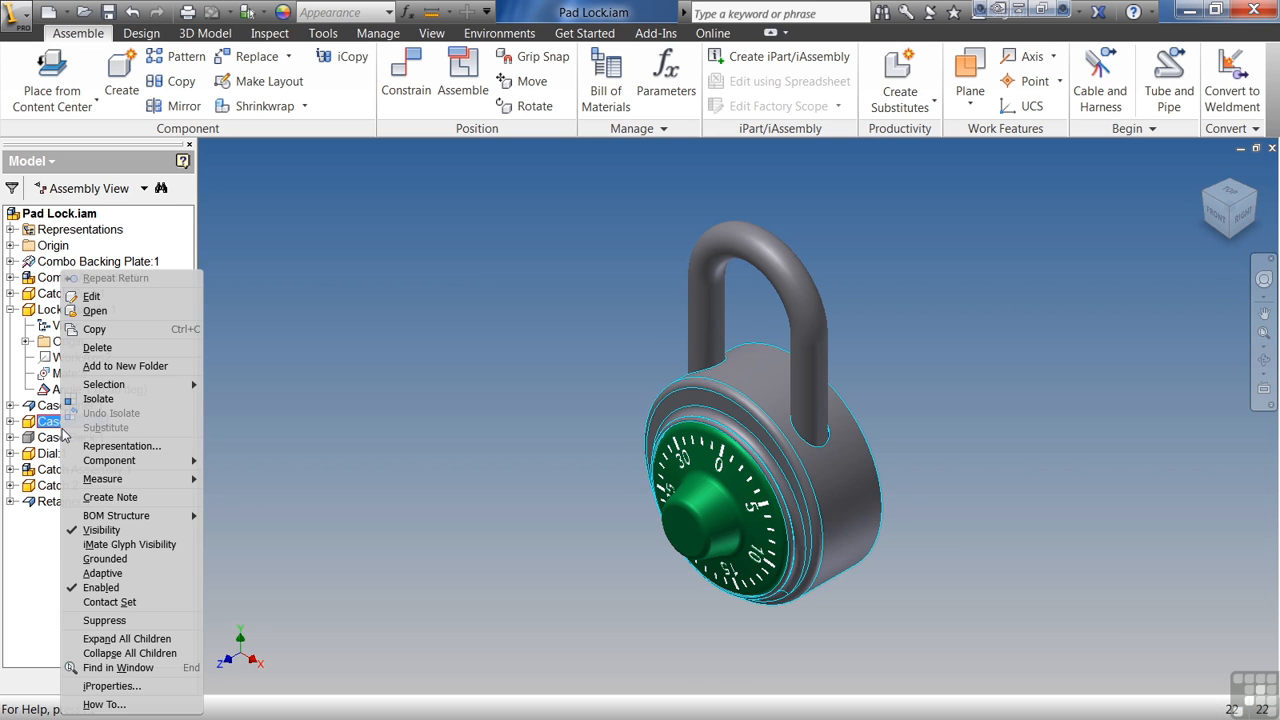
pyautogui.click(137, 667)
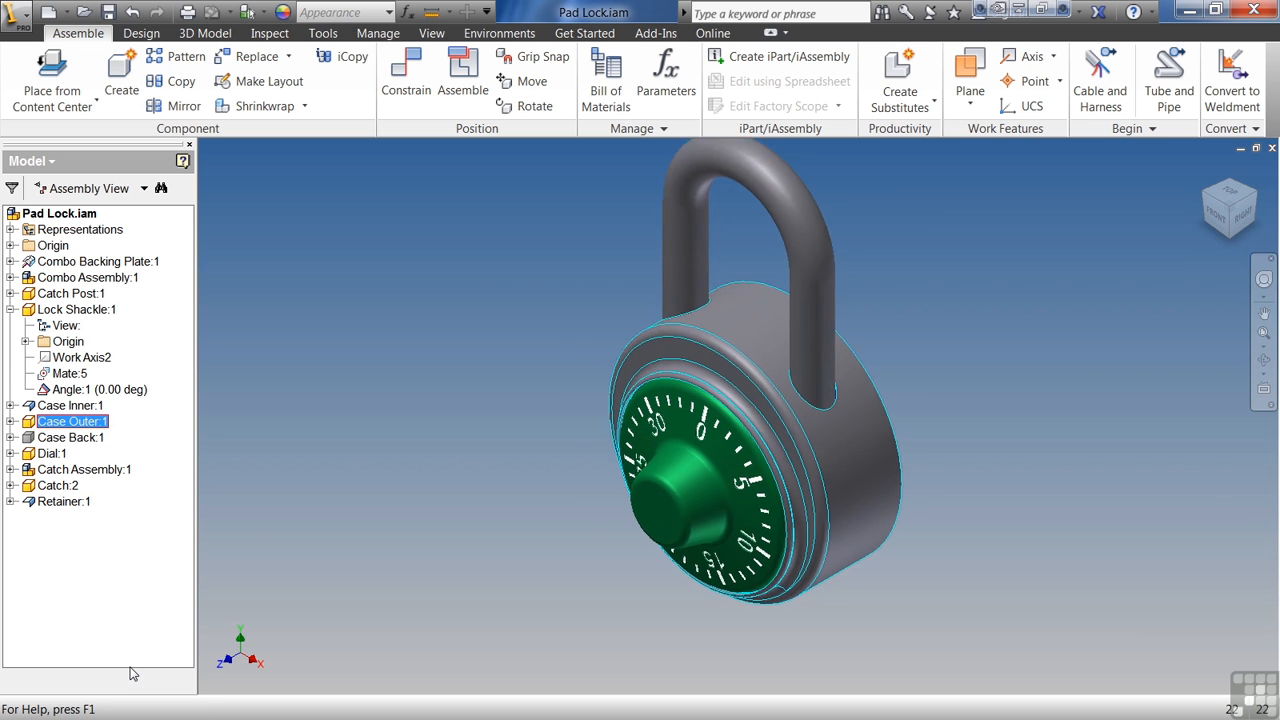
# Step: Hide the Case Outer part by turning off its visibility
pyautogui.click(80, 408)
pyautogui.rightClick(79, 409)
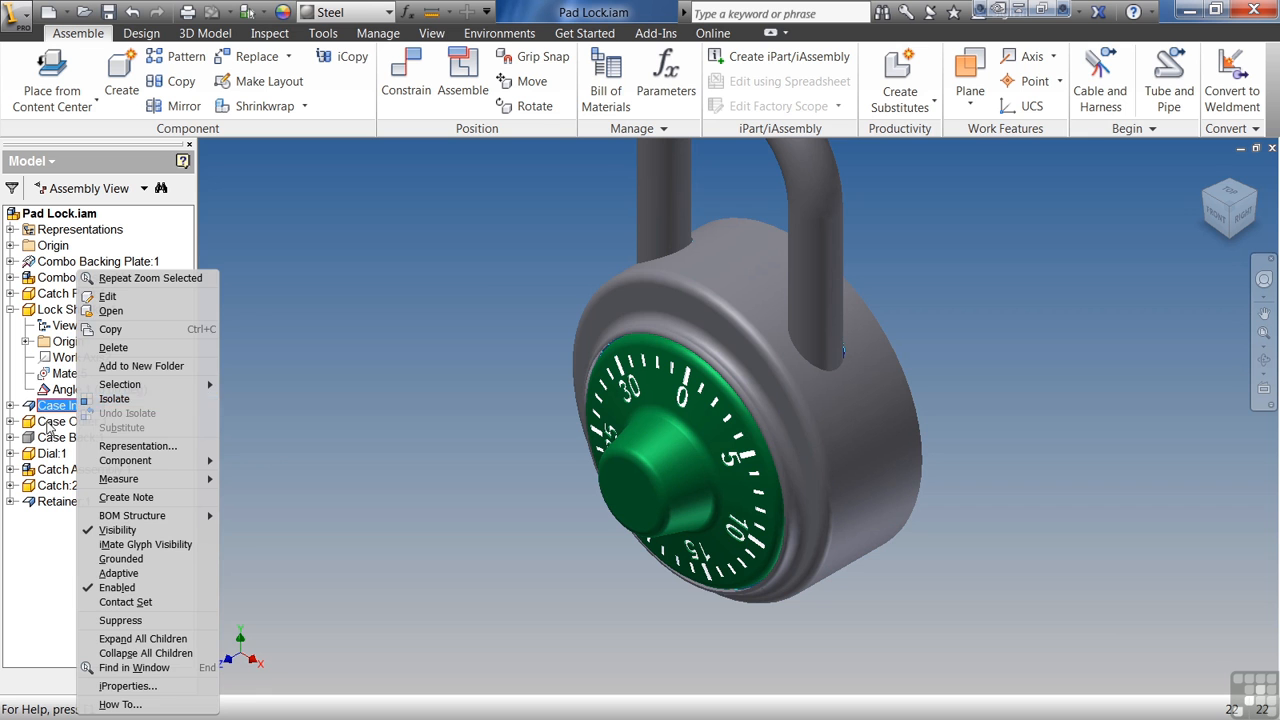
pyautogui.click(48, 425)
pyautogui.click(54, 425)
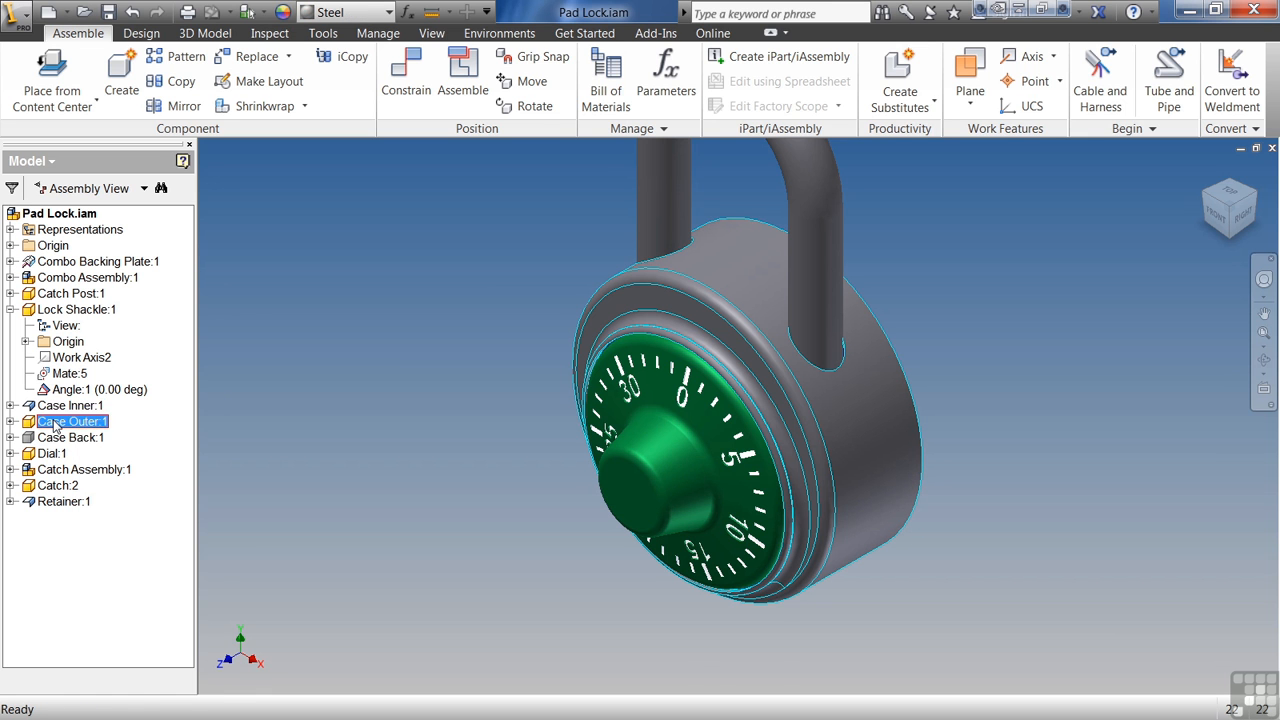
pyautogui.rightClick(55, 425)
pyautogui.click(105, 530)
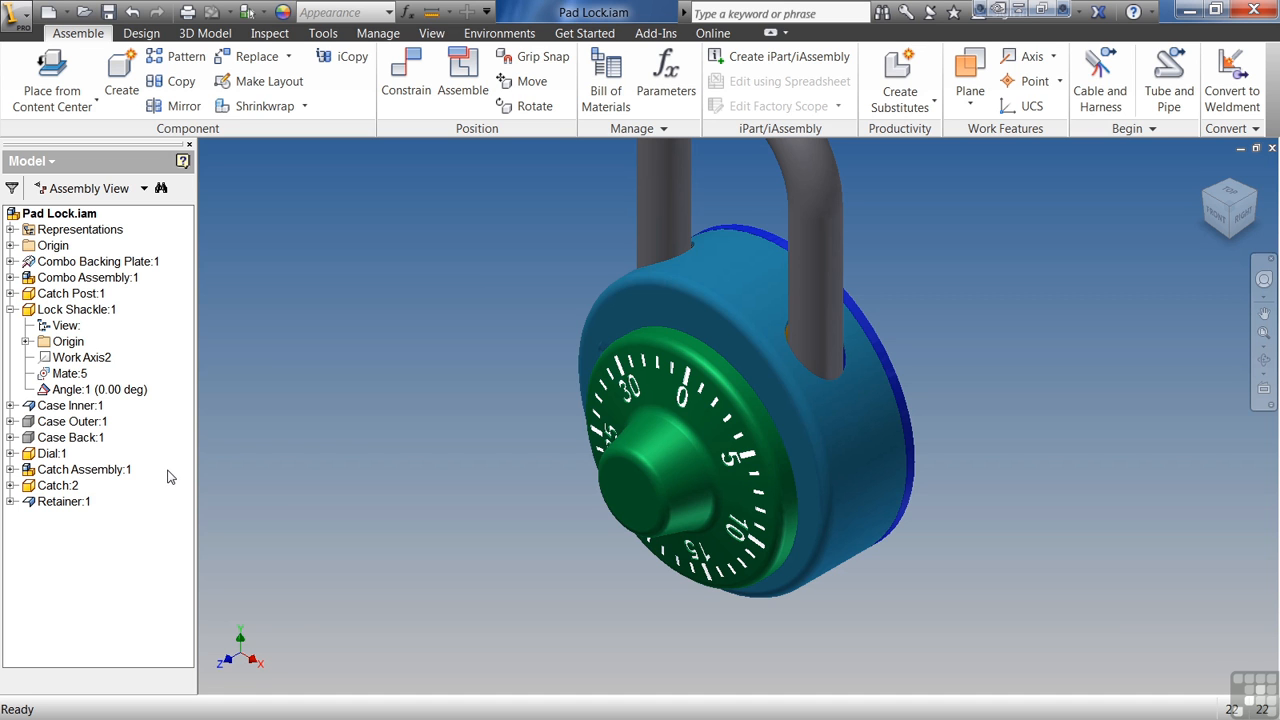
# Step: Examine the components and constraints listed under Case Inner, Combo Assembly and Catch Post in the model browser
pyautogui.click(11, 406)
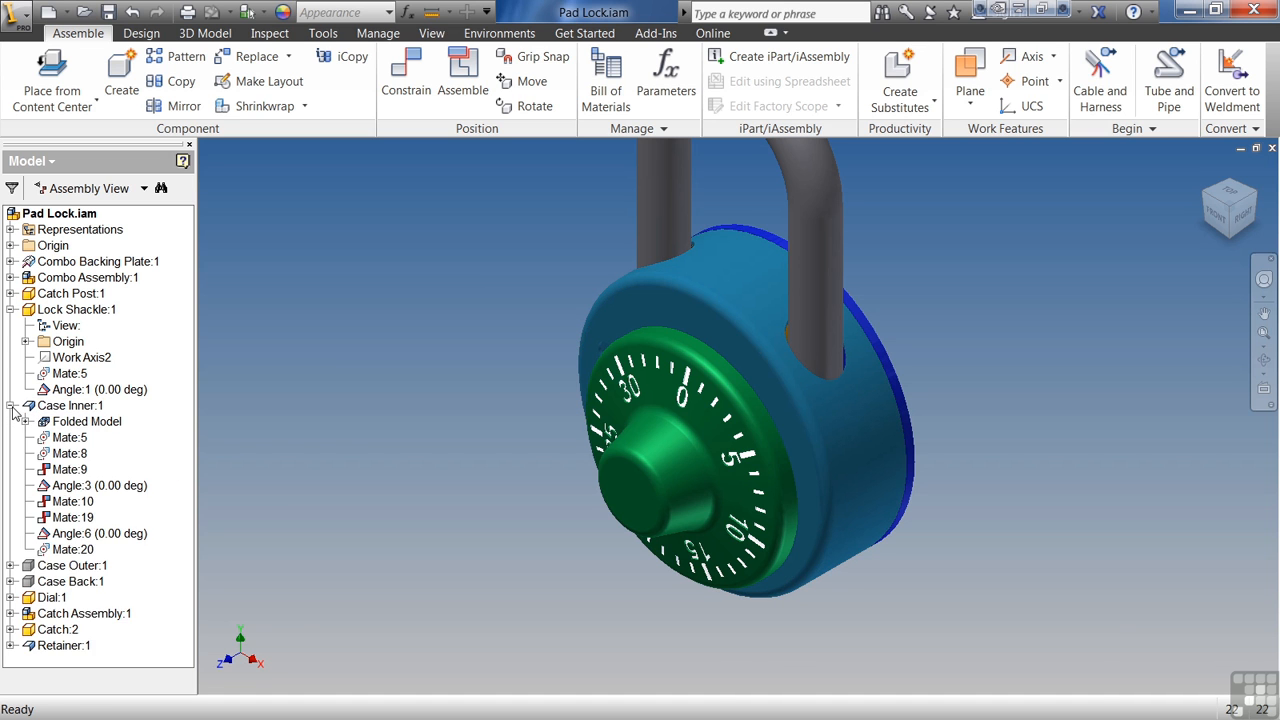
pyautogui.click(11, 406)
pyautogui.click(12, 278)
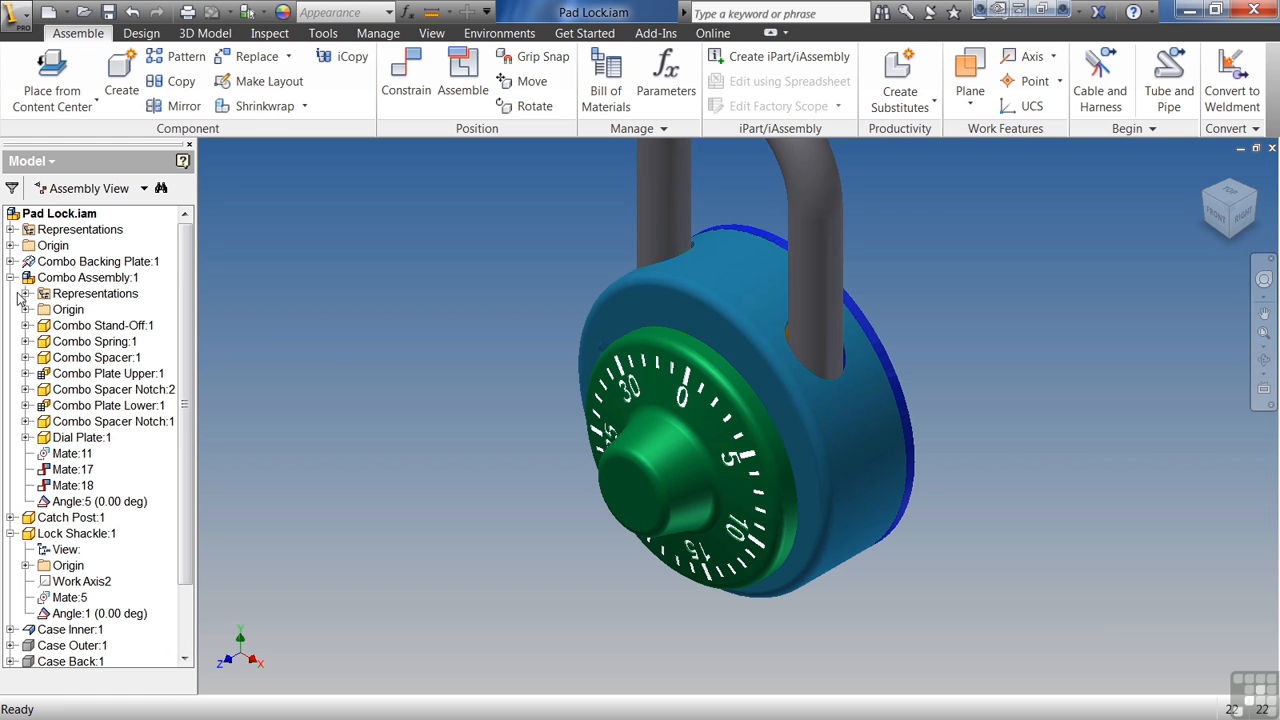
pyautogui.click(11, 277)
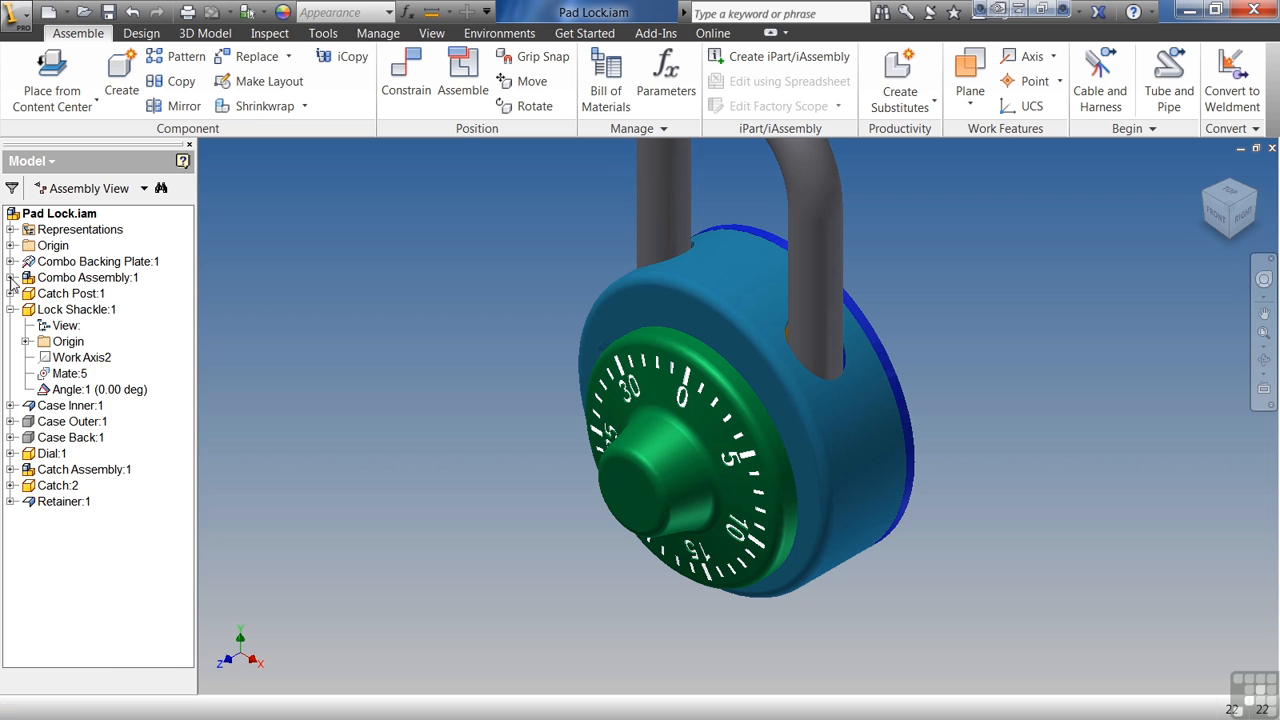
pyautogui.moveTo(34, 297)
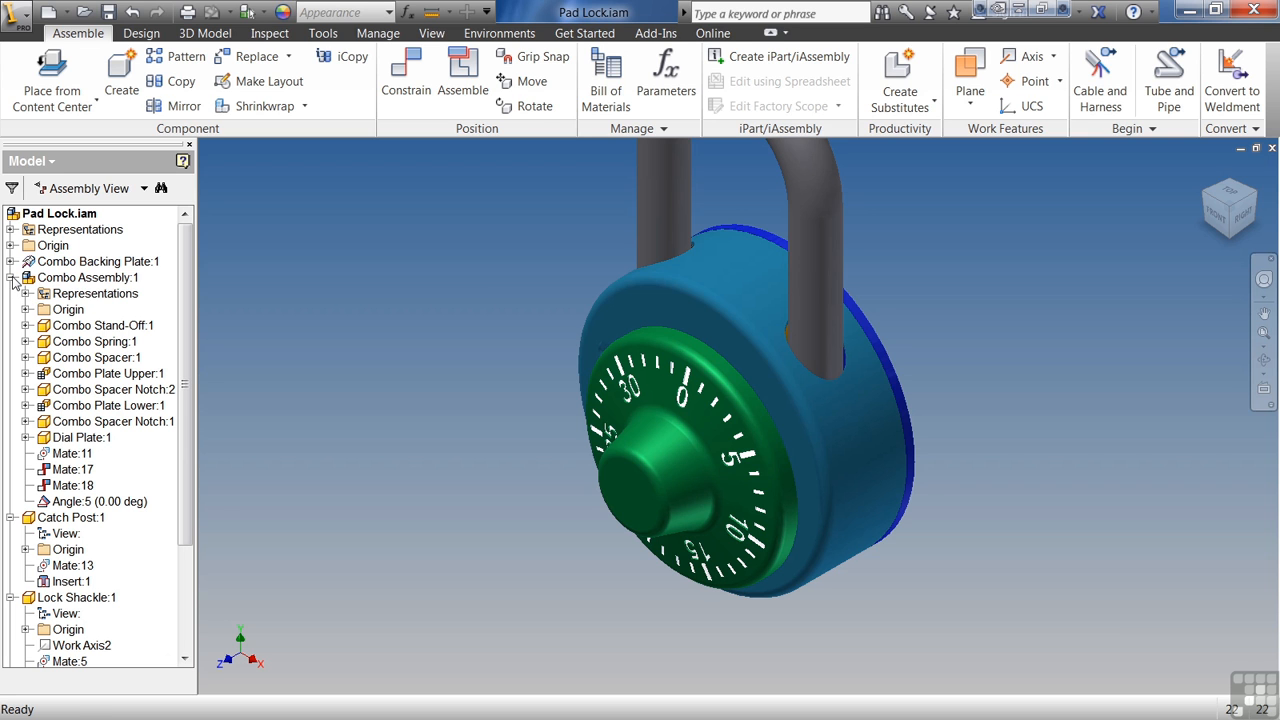
pyautogui.click(11, 278)
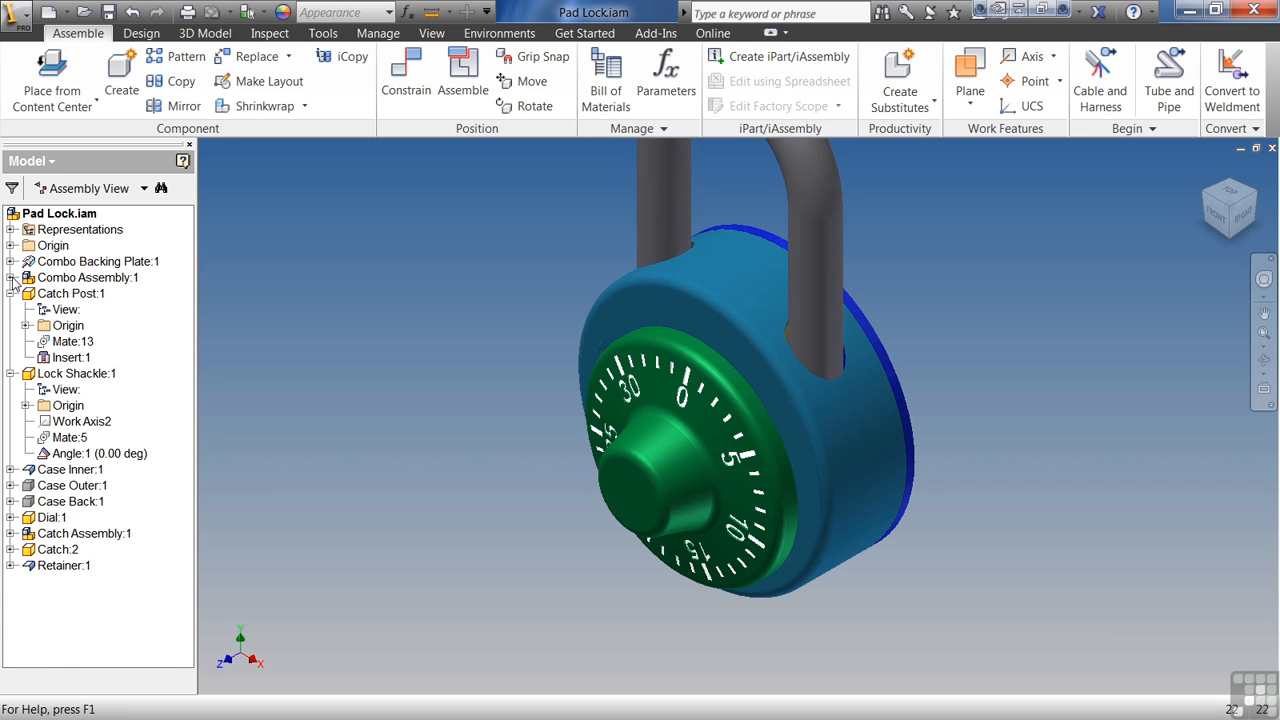
pyautogui.doubleClick(34, 472)
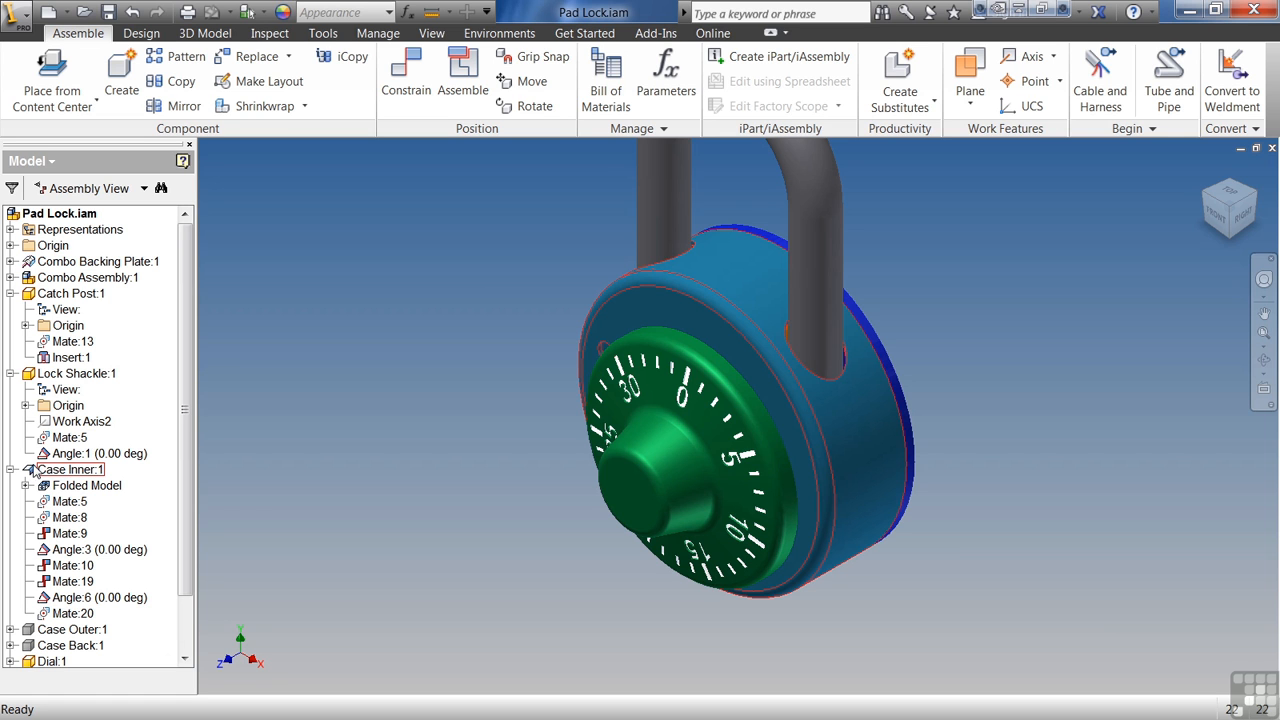
# Step: Inspect Sketch6 under Extrusion1 of the Lock Shackle in sketch editing, and return to the Pad Lock assembly
pyautogui.doubleClick(32, 374)
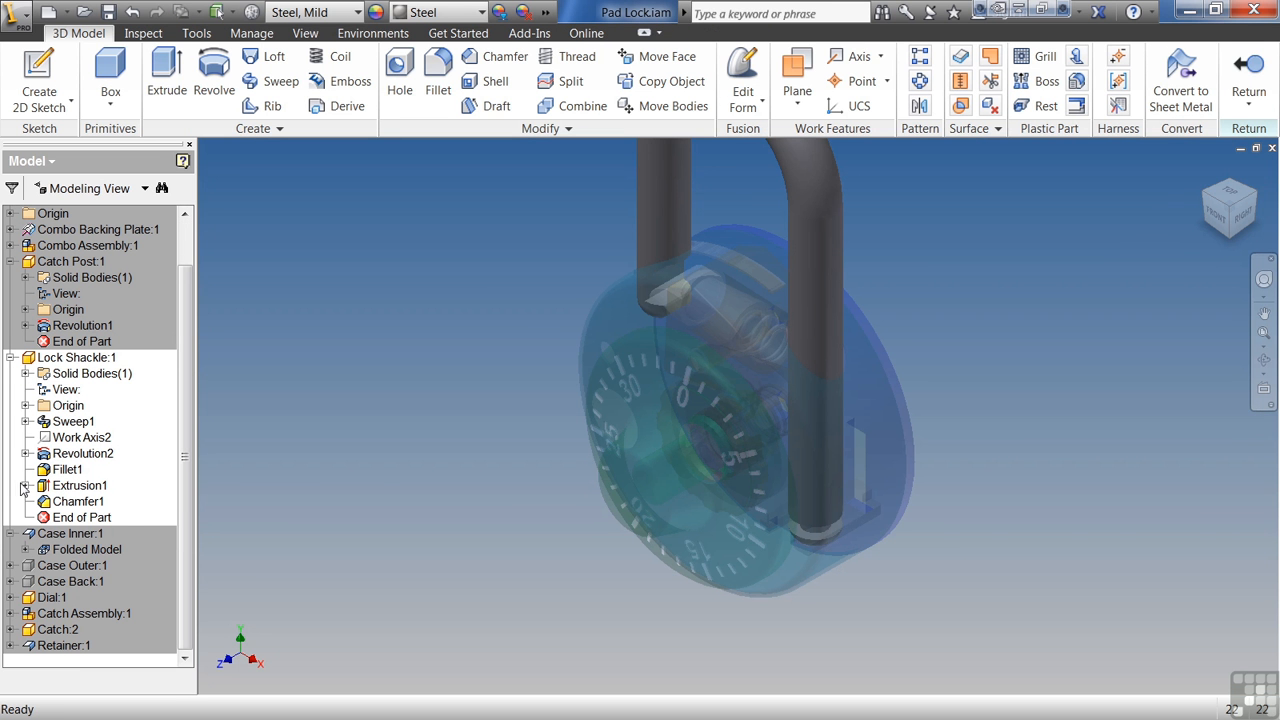
pyautogui.click(25, 485)
pyautogui.click(85, 501)
pyautogui.doubleClick(86, 500)
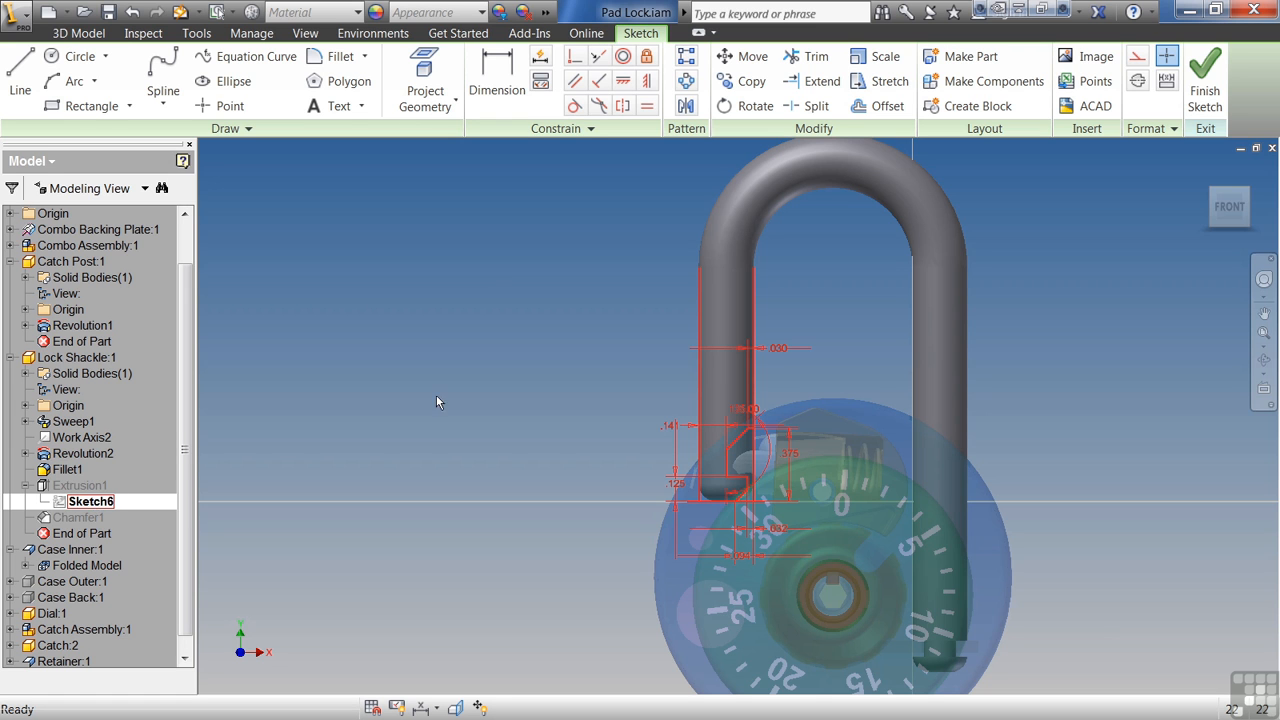
pyautogui.click(1206, 82)
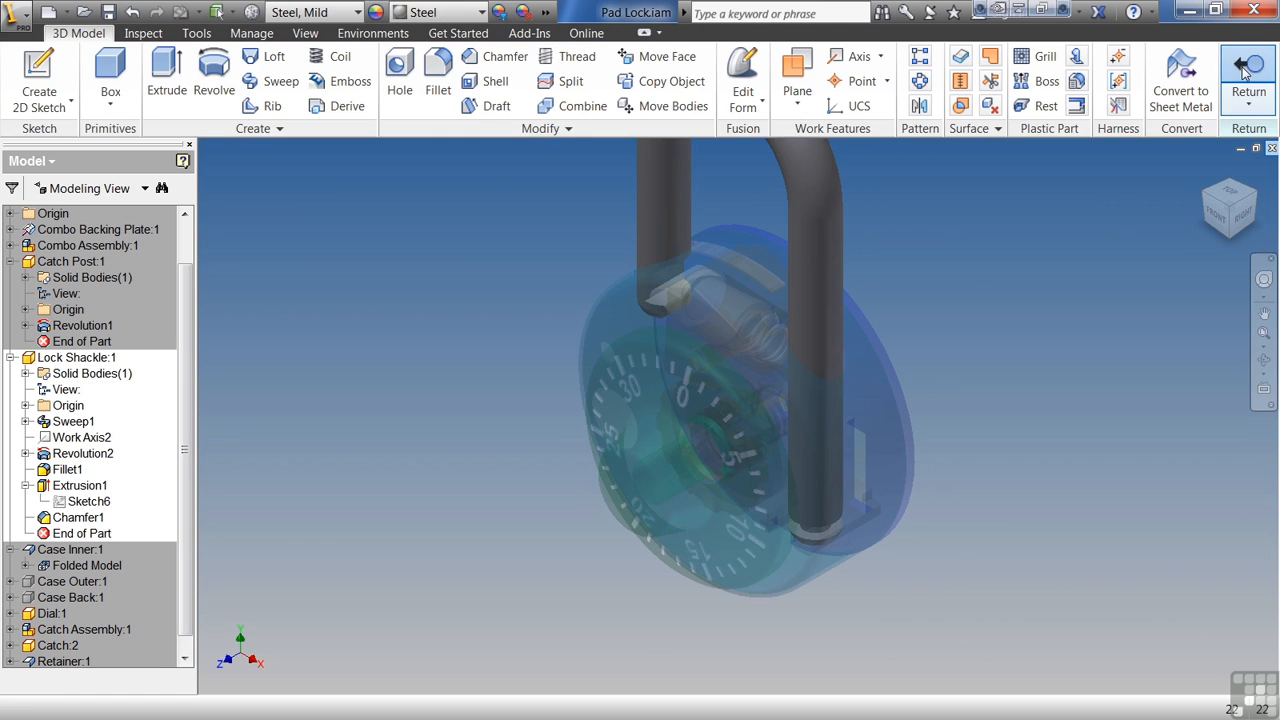
pyautogui.click(1248, 78)
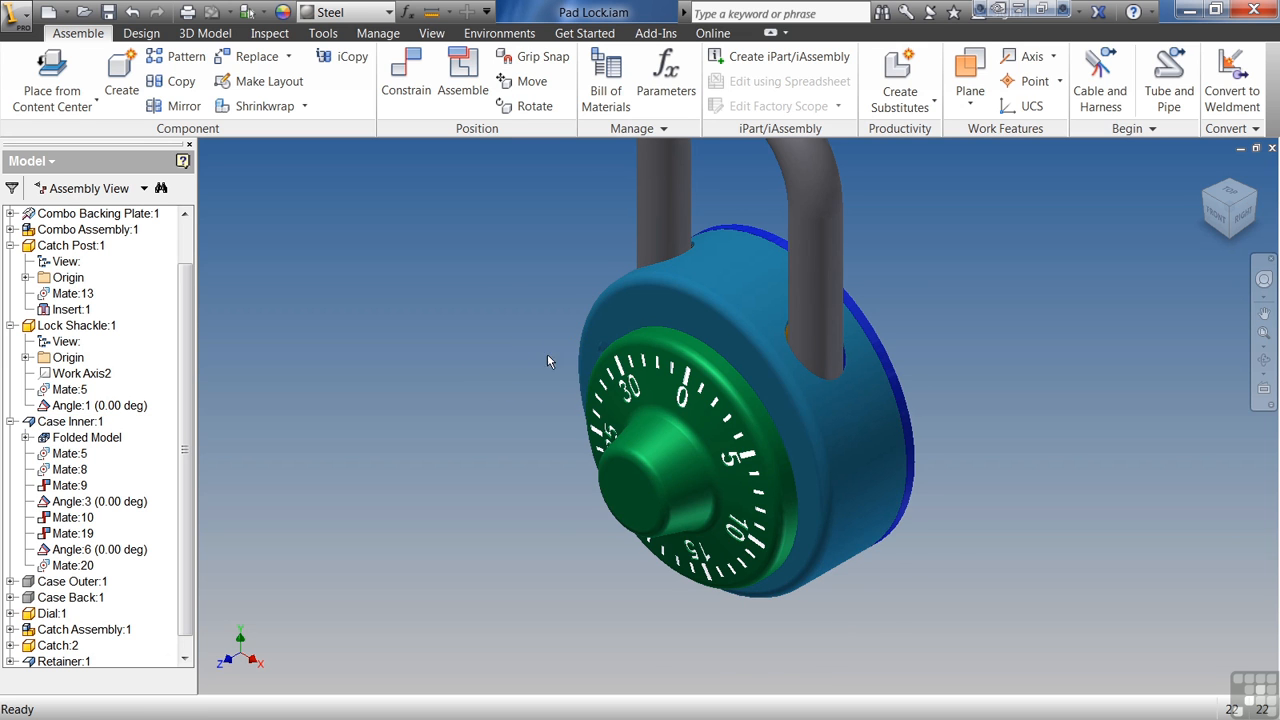
# Step: Start the component Copy command to examine its status bar prompt, and cancel it without selecting any components
pyautogui.moveTo(514, 302); pyautogui.dragTo(510, 390, button='middle')
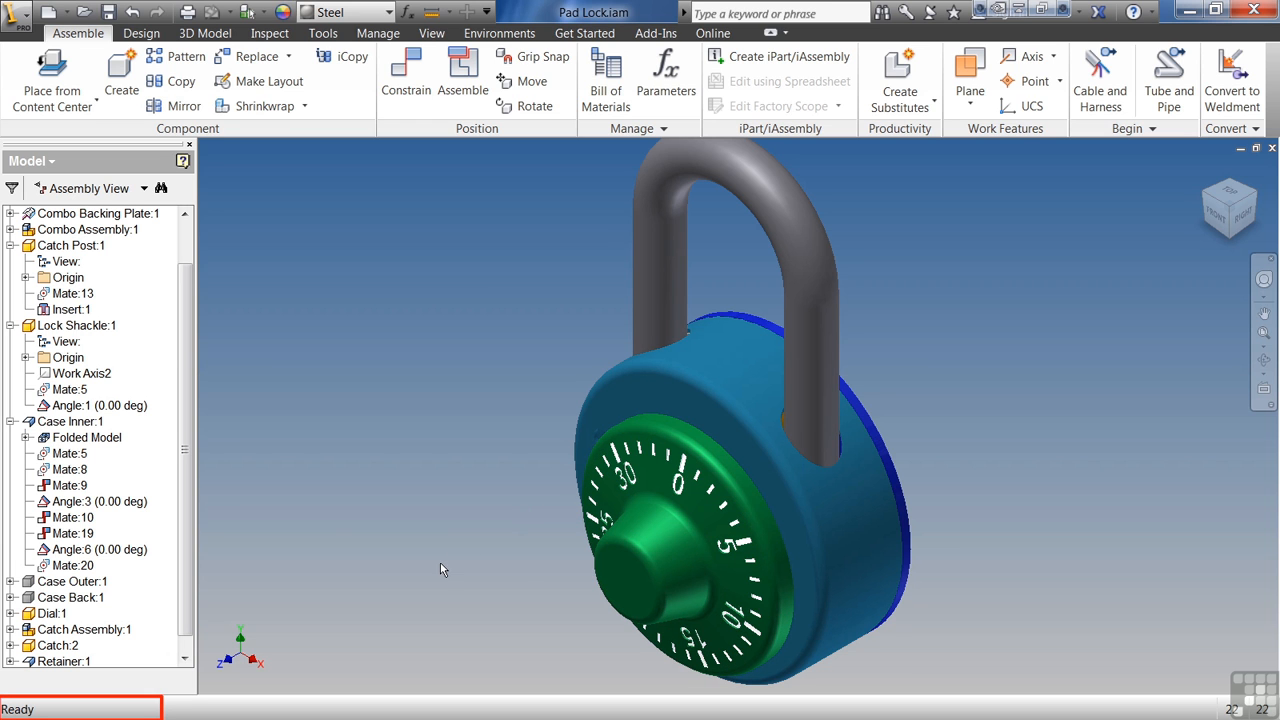
pyautogui.click(167, 84)
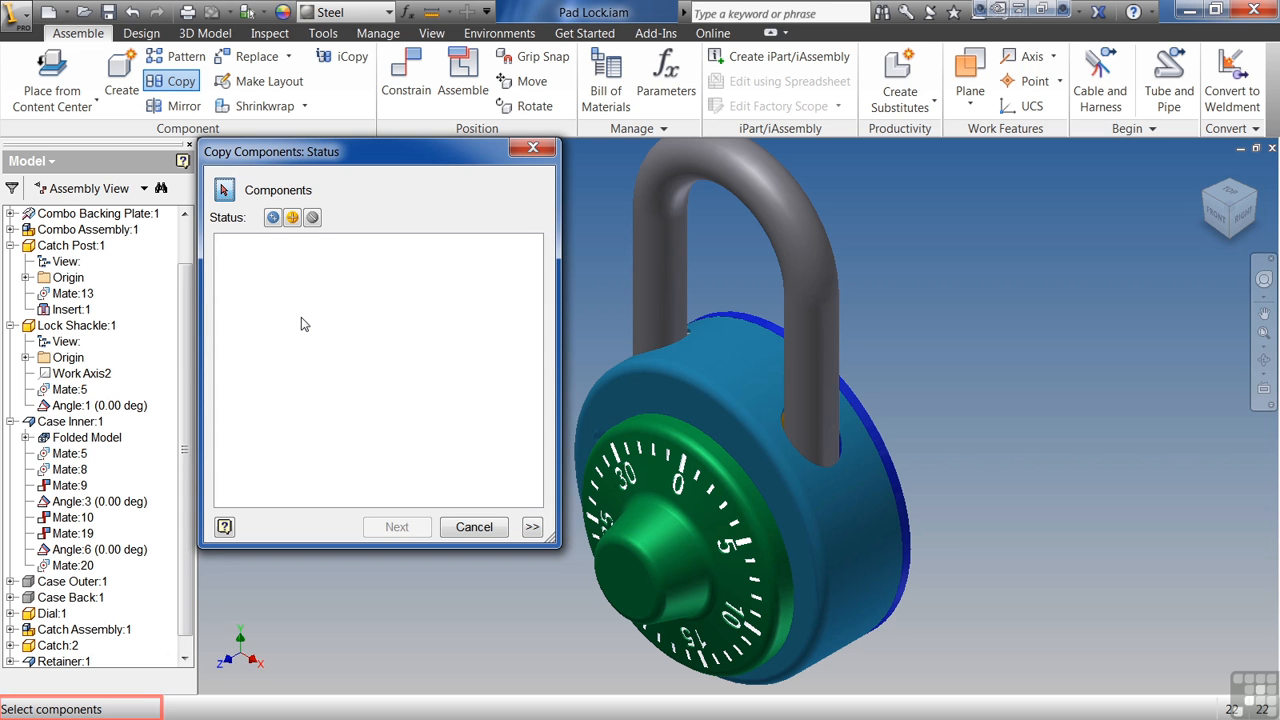
pyautogui.click(472, 527)
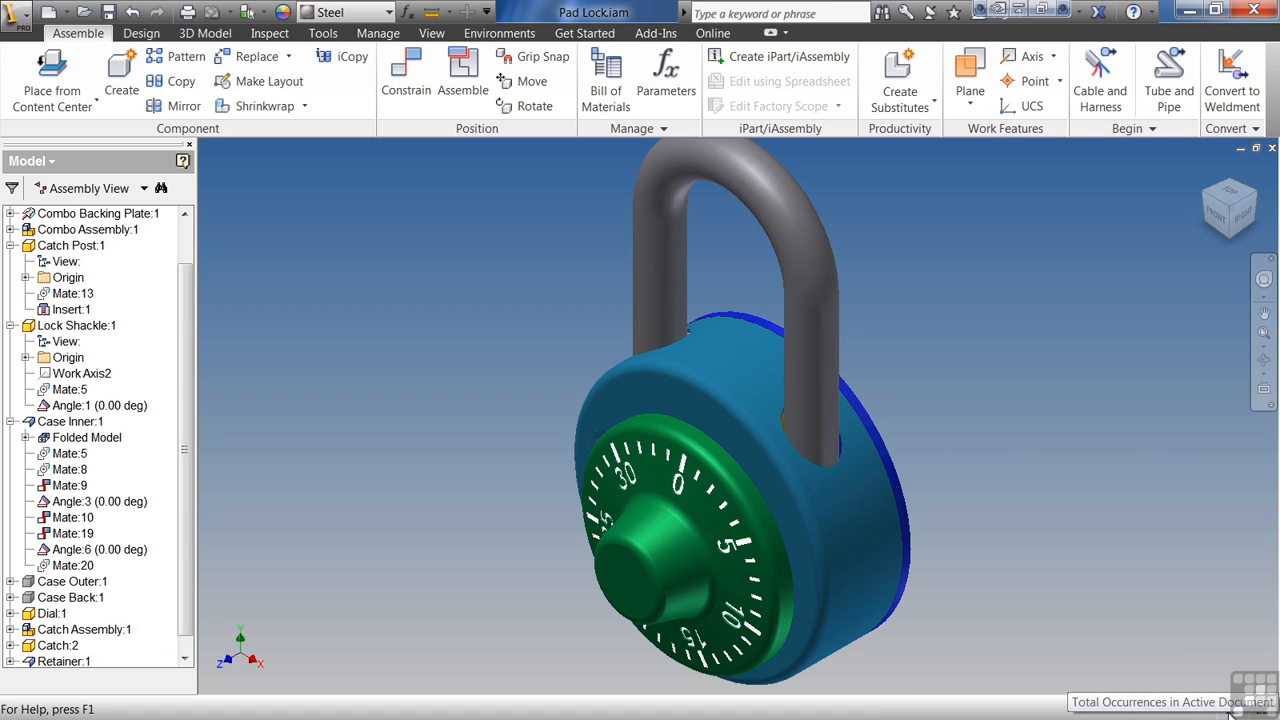
# Step: Collapse Catch Post in the model browser and place two more instances of Combo Assembly beside the padlock, one above the other
pyautogui.click(10, 246)
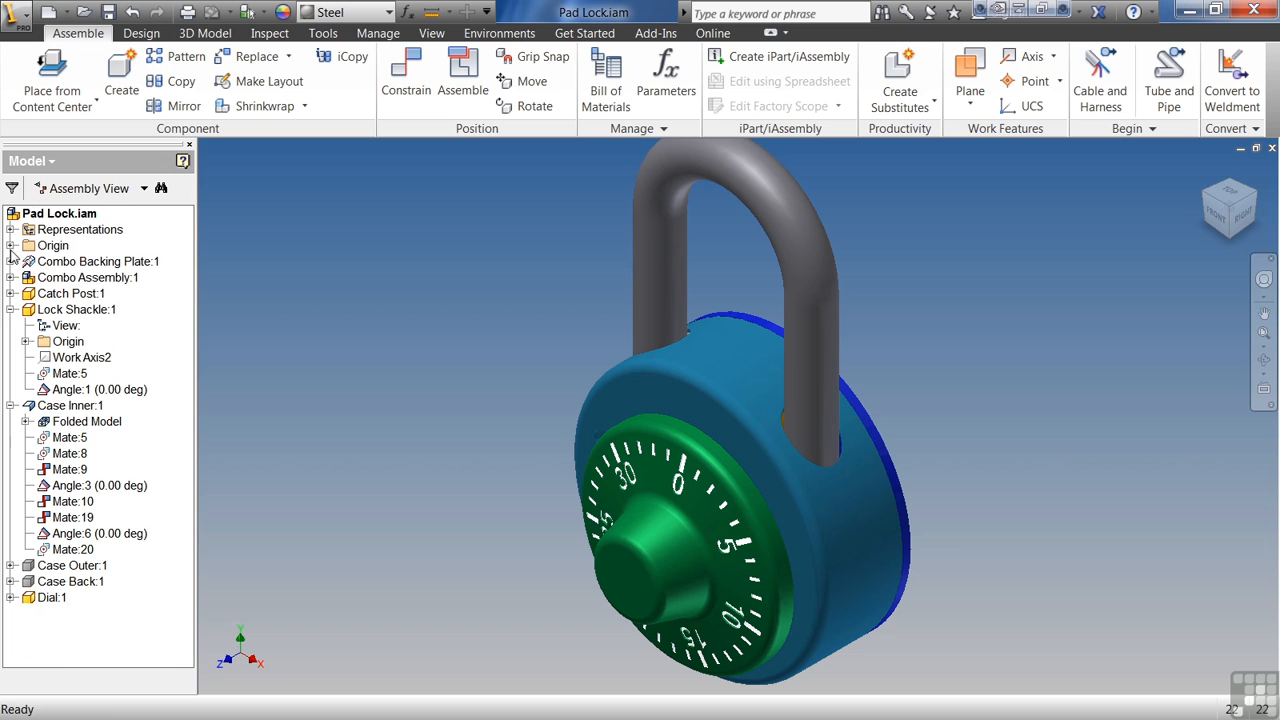
pyautogui.click(62, 278)
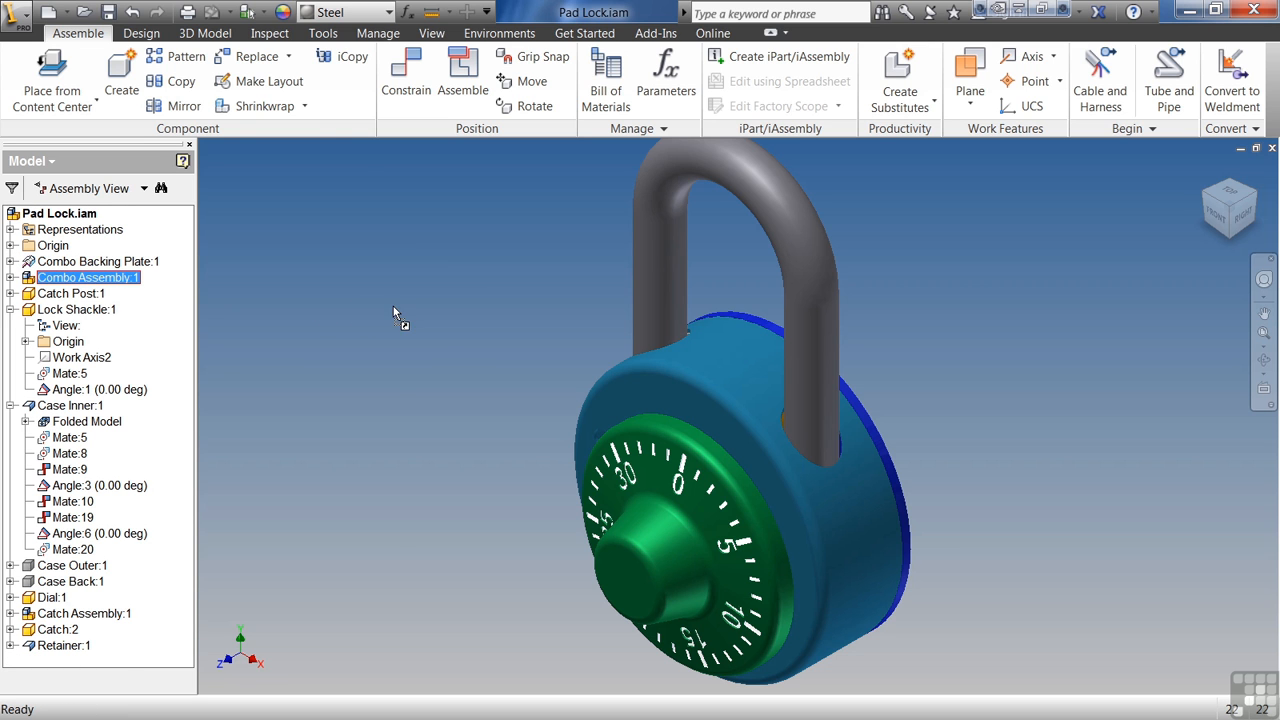
pyautogui.moveTo(395, 314); pyautogui.dragTo(395, 314)
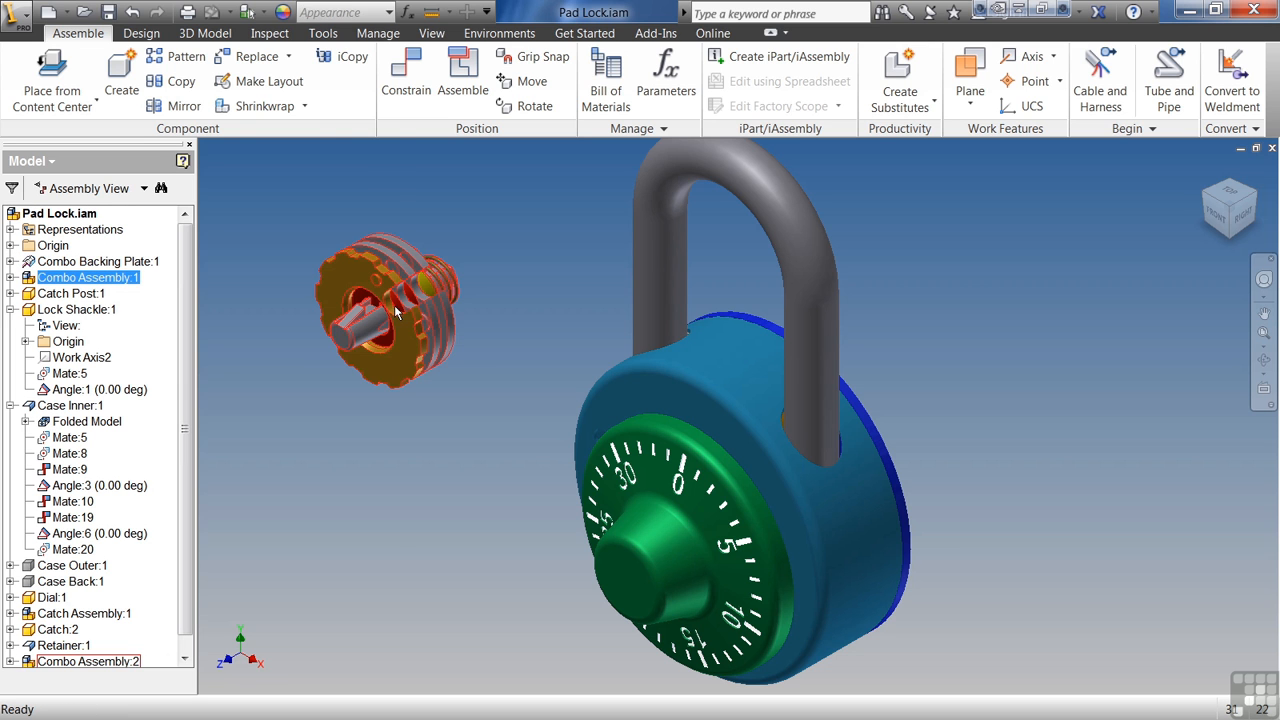
pyautogui.click(393, 454)
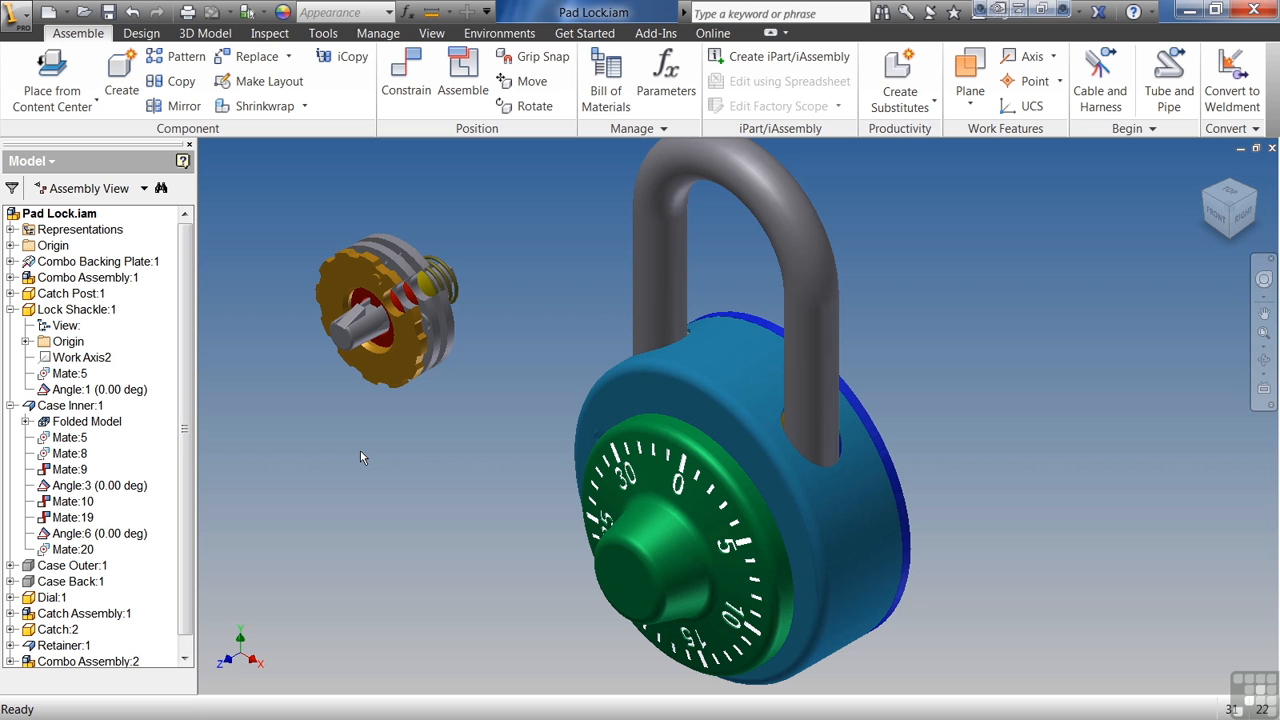
pyautogui.click(88, 277)
pyautogui.moveTo(401, 491); pyautogui.dragTo(404, 492)
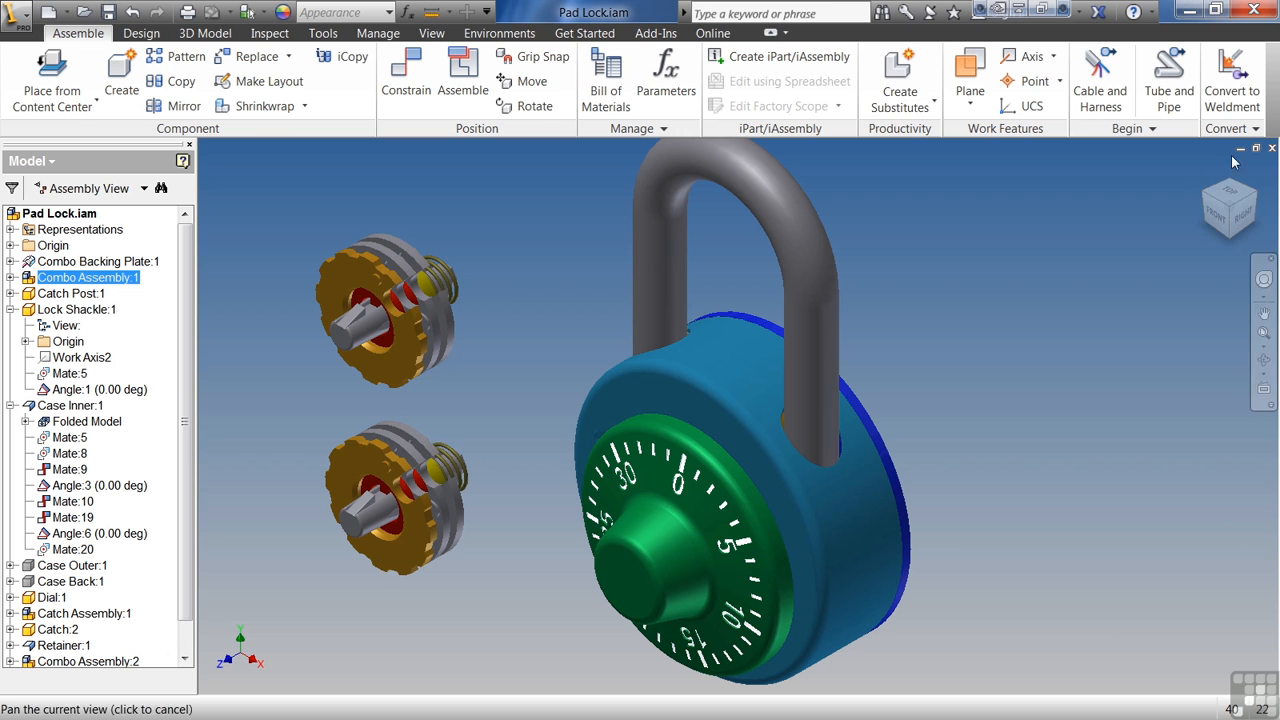
# Step: Examine the help search field, the Communication Center and the list of help resources, and close the list without choosing anything
pyautogui.click(770, 13)
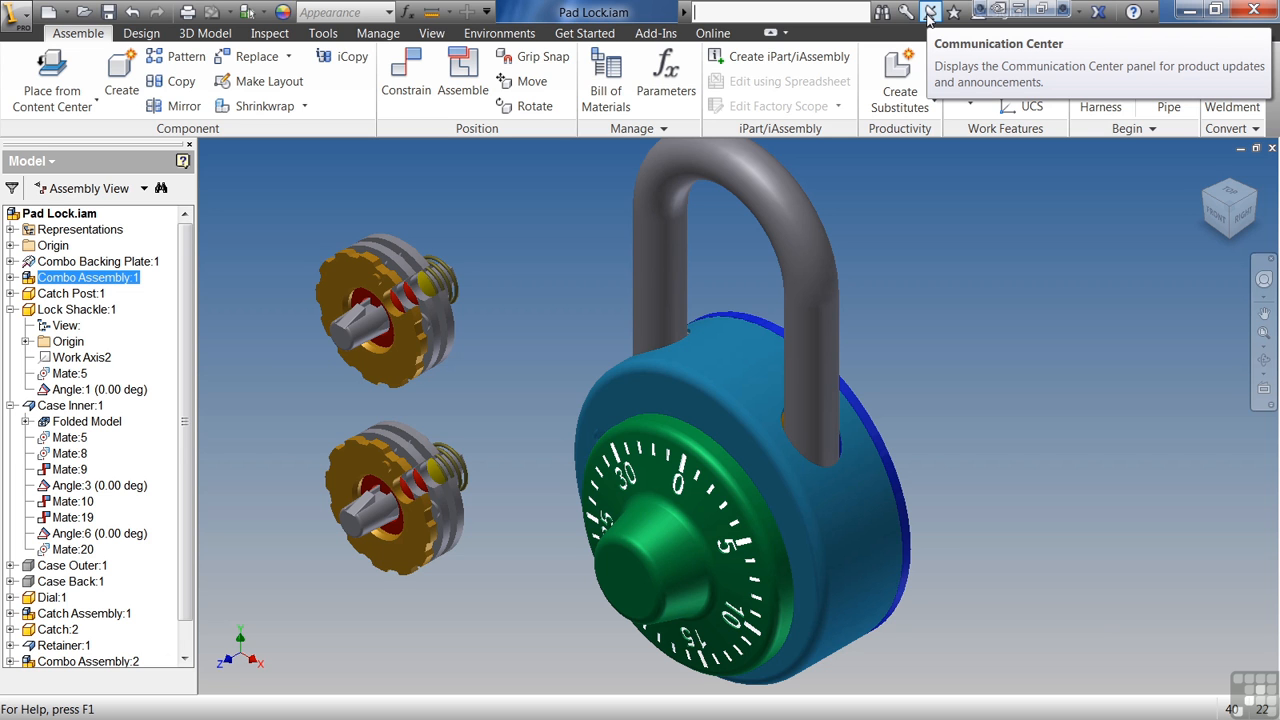
pyautogui.click(1153, 14)
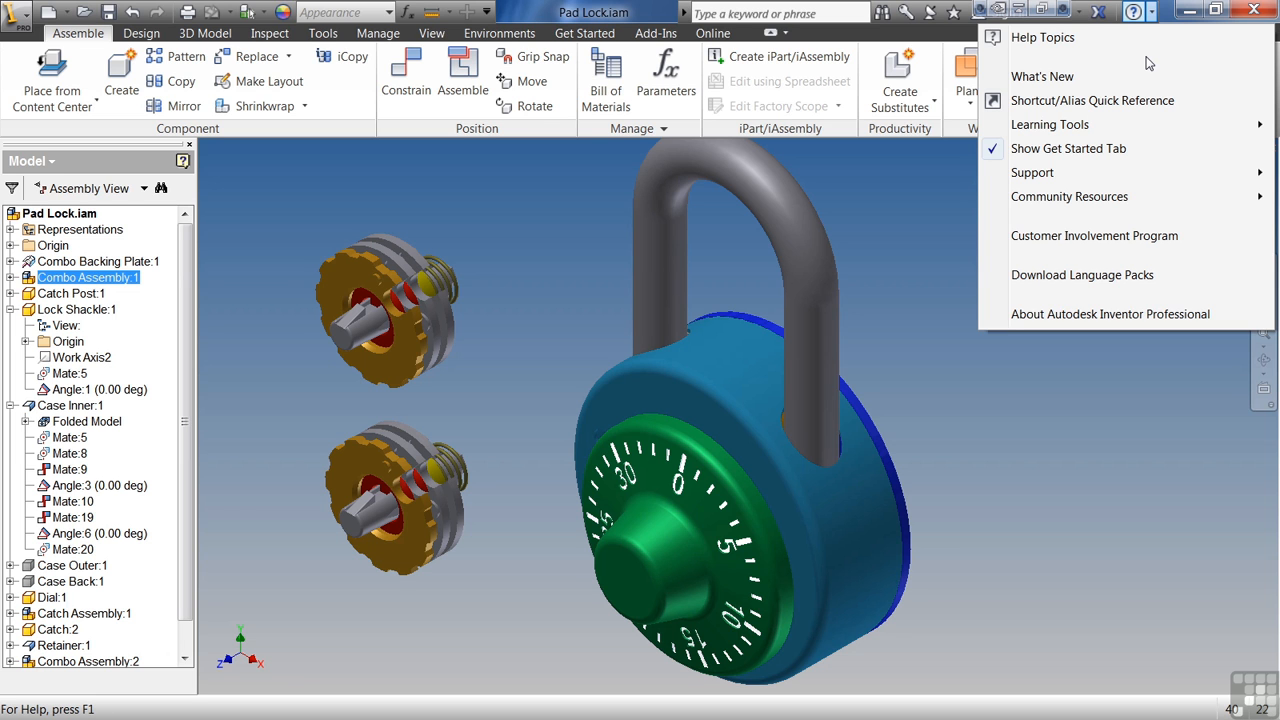
pyautogui.click(913, 215)
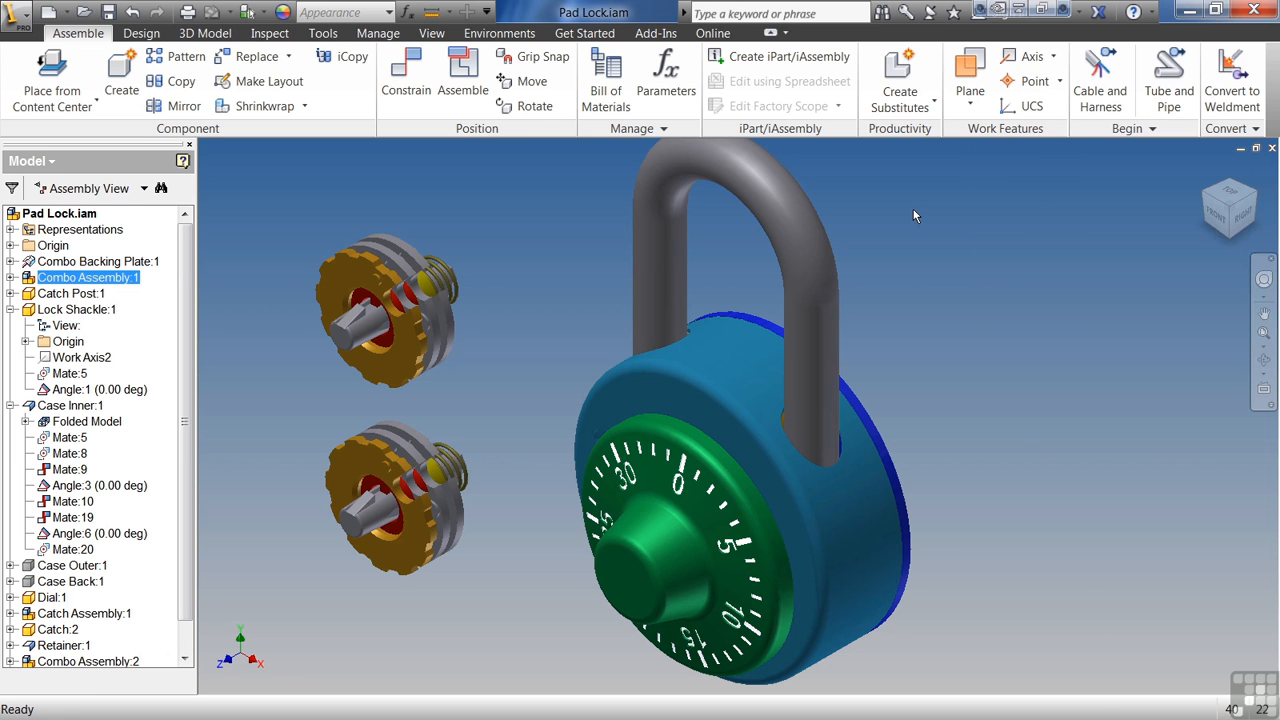